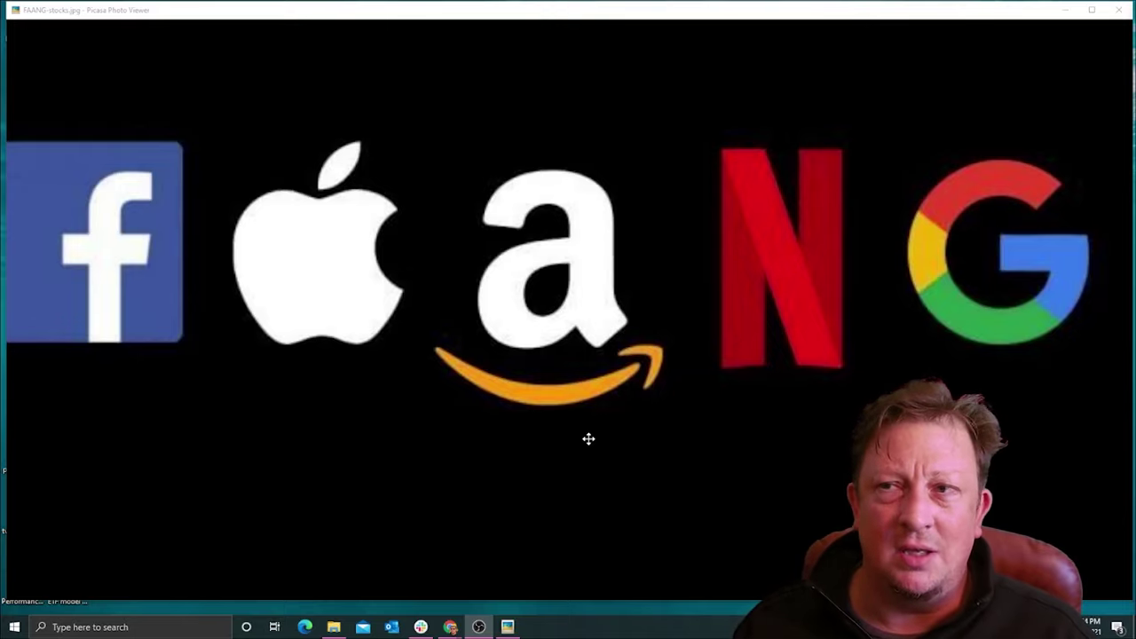
Step: Leave the FAANG-stocks.jpg image in Picasa and switch to the Chrome window
{"action": "mouse_move", "coordinate": [569, 588]}
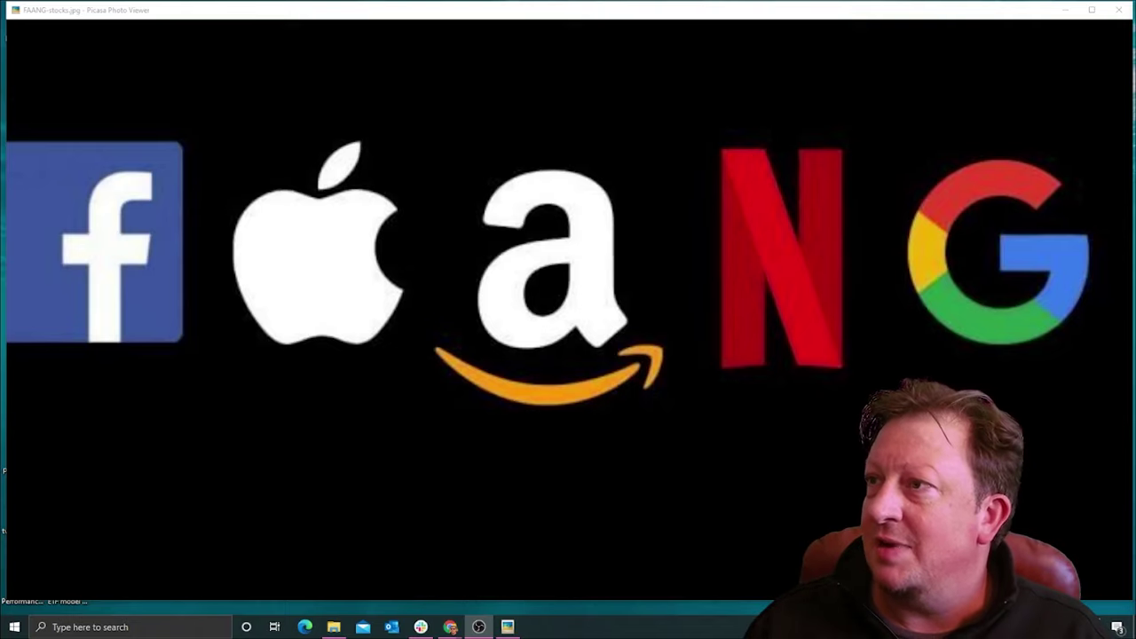
{"action": "key", "text": "alt+Tab"}
Step: Maximize the browser and page through faangms.pdf to the Figure 3 chart on page 4
{"action": "double_click", "coordinate": [644, 40]}
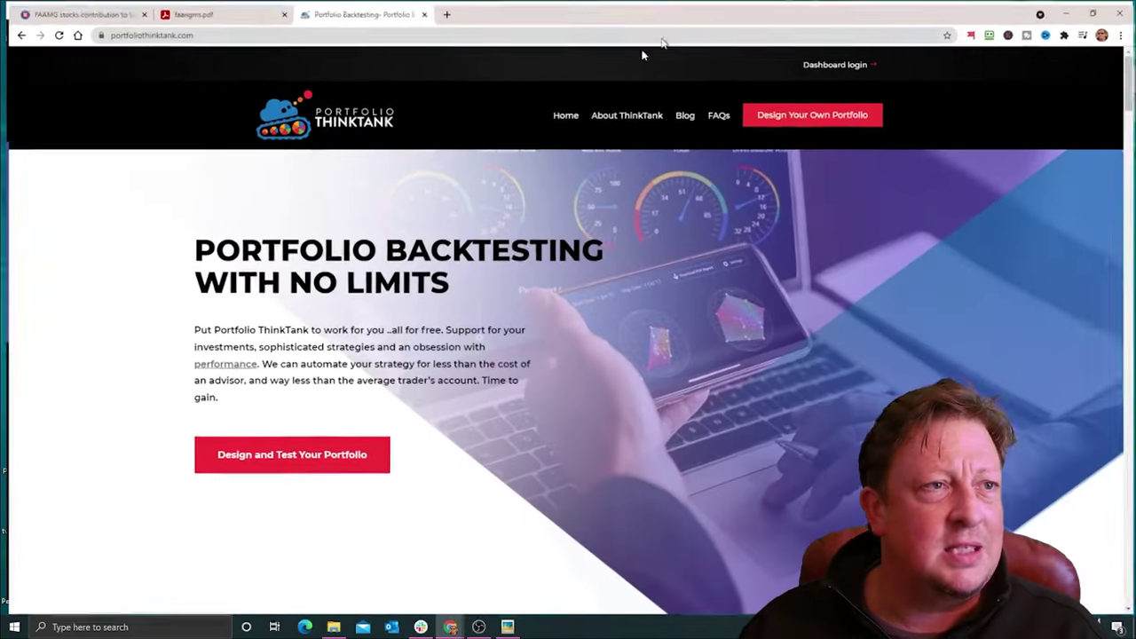
{"action": "left_click", "coordinate": [239, 10]}
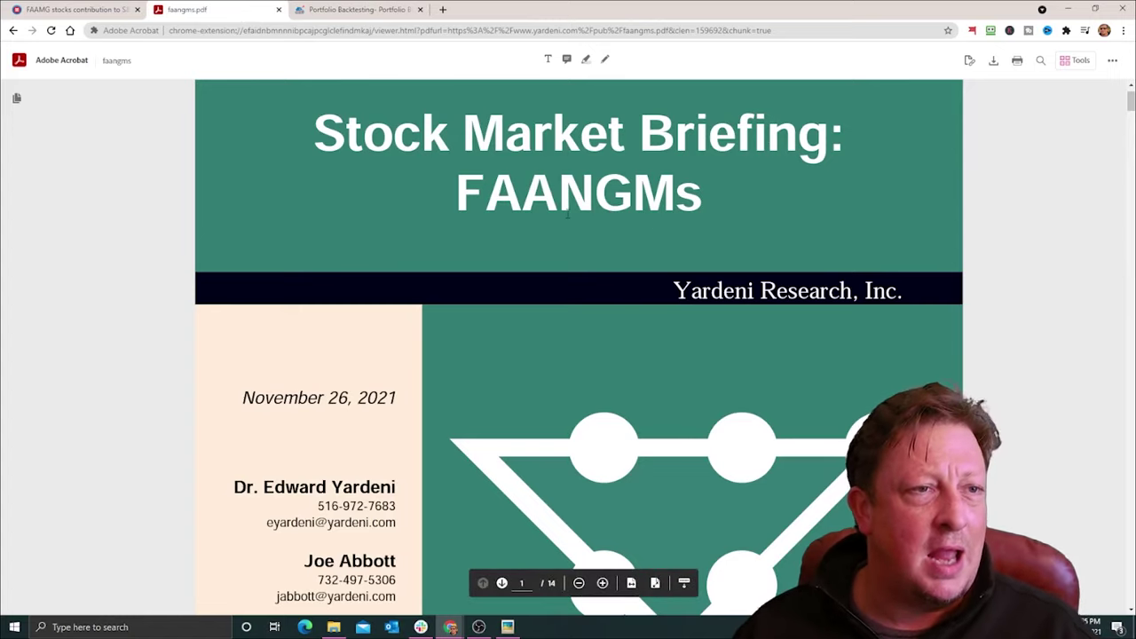
{"action": "scroll", "coordinate": [1070, 236], "scroll_direction": "down", "scroll_amount": 15}
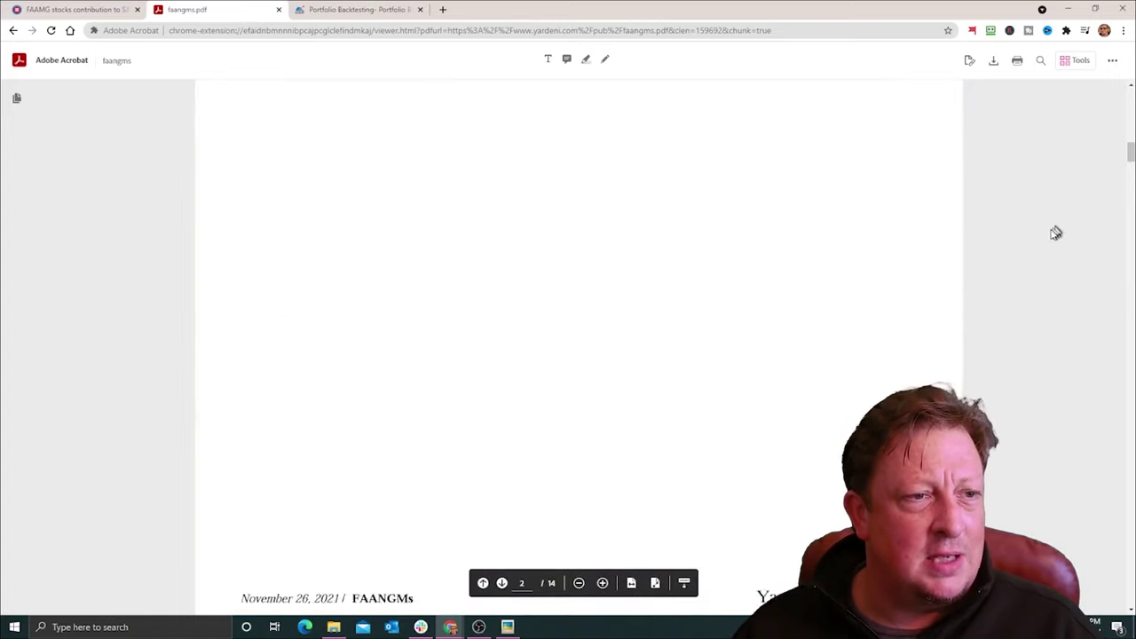
{"action": "scroll", "coordinate": [1053, 238], "scroll_direction": "down", "scroll_amount": 3}
{"action": "scroll", "coordinate": [1055, 244], "scroll_direction": "up", "scroll_amount": 1}
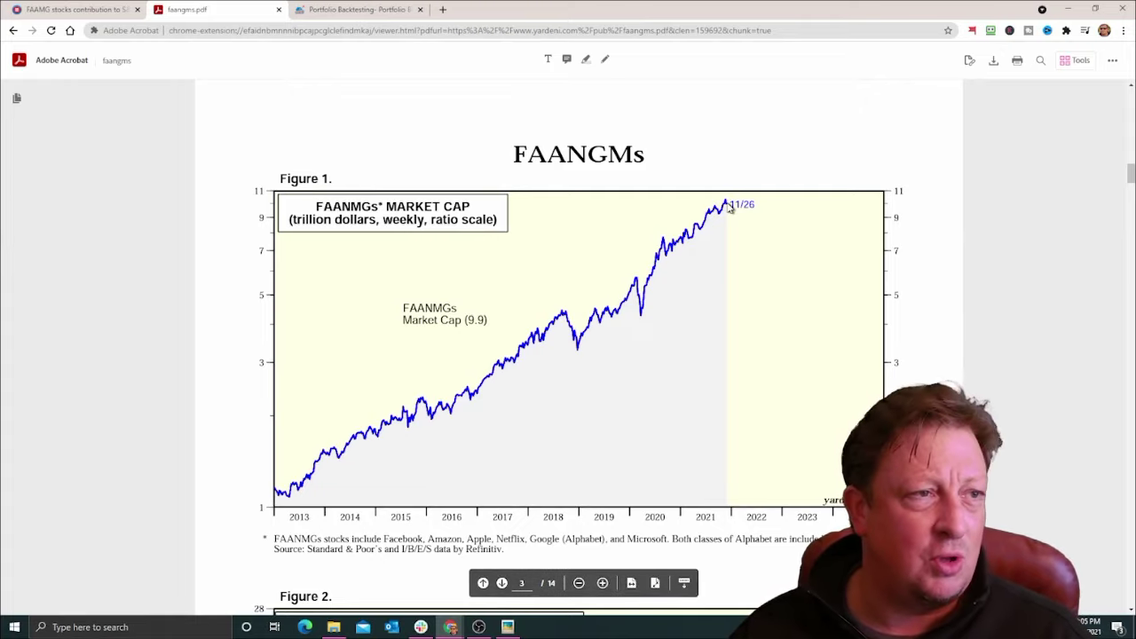
{"action": "scroll", "coordinate": [1018, 205], "scroll_direction": "down", "scroll_amount": 5}
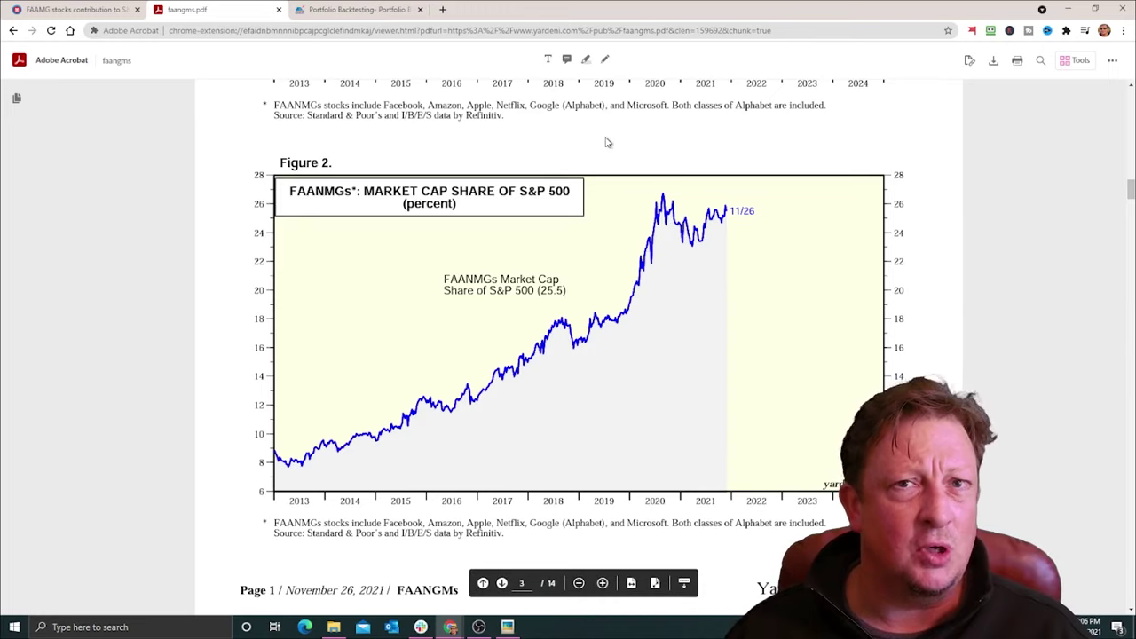
{"action": "scroll", "coordinate": [607, 142], "scroll_direction": "down", "scroll_amount": 5}
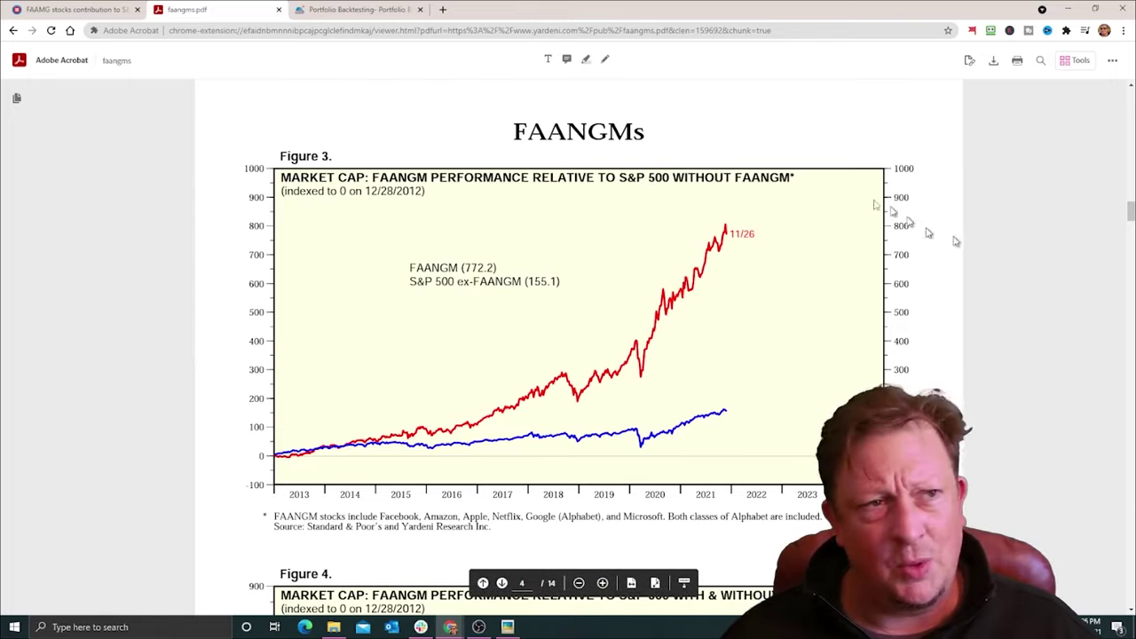
Step: Show the BMO page's FAAMG contribution-to-S&P 500 return chart in the first tab
{"action": "left_click", "coordinate": [76, 13]}
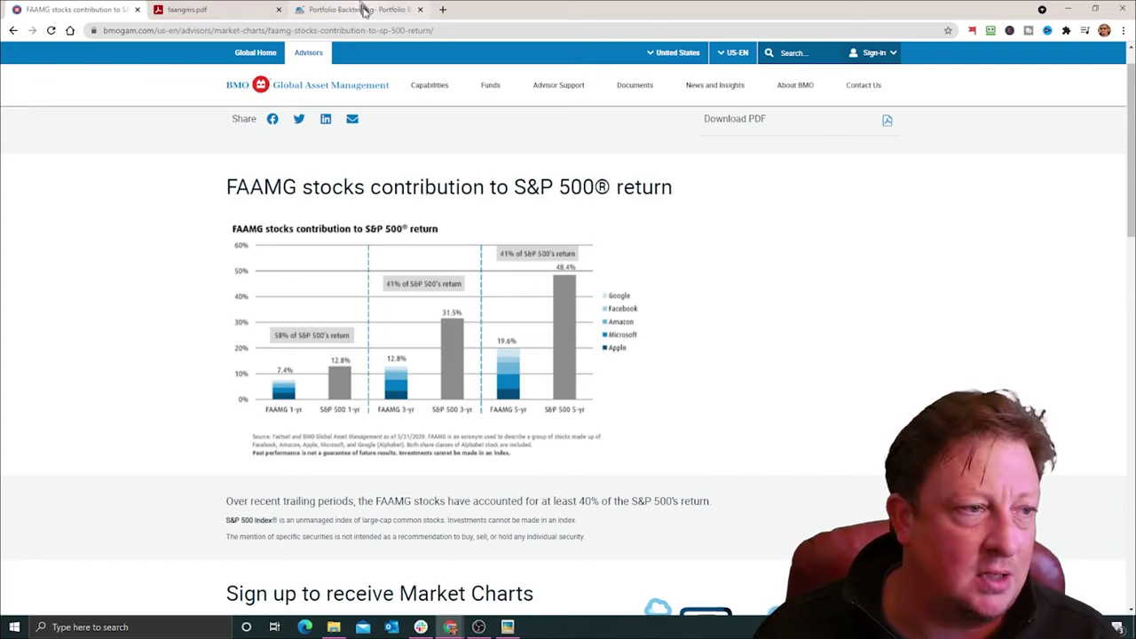
Step: Begin Design and Test Your Portfolio at Personalization and scroll to Legacy Positions
{"action": "left_click", "coordinate": [364, 13]}
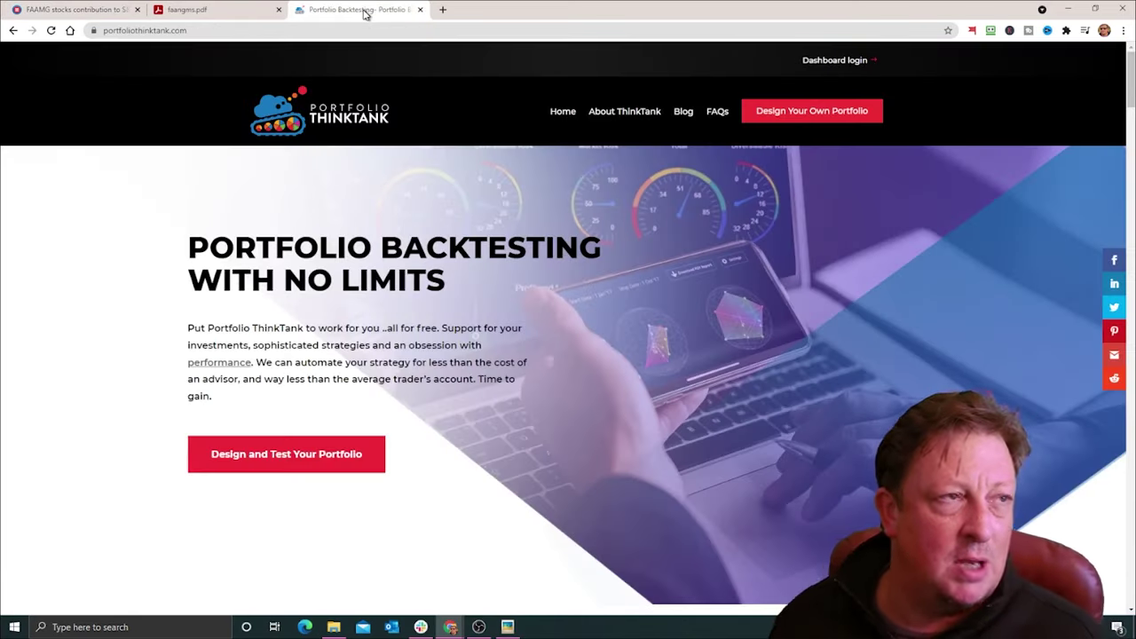
{"action": "left_click", "coordinate": [298, 464]}
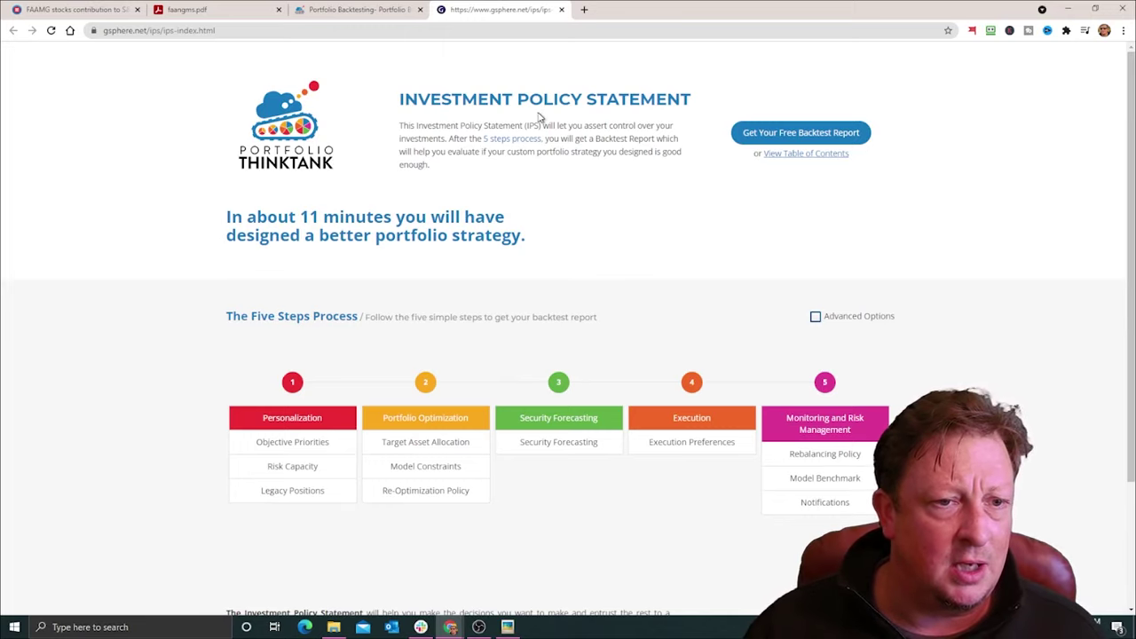
{"action": "scroll", "coordinate": [583, 119], "scroll_direction": "down", "scroll_amount": 1}
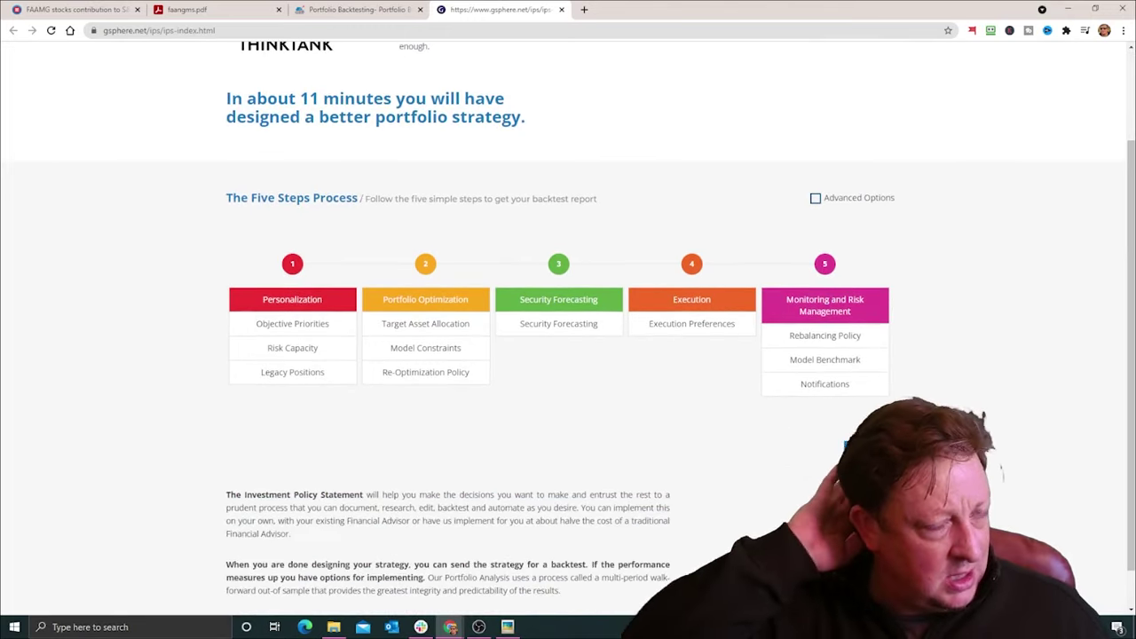
{"action": "left_click", "coordinate": [861, 460]}
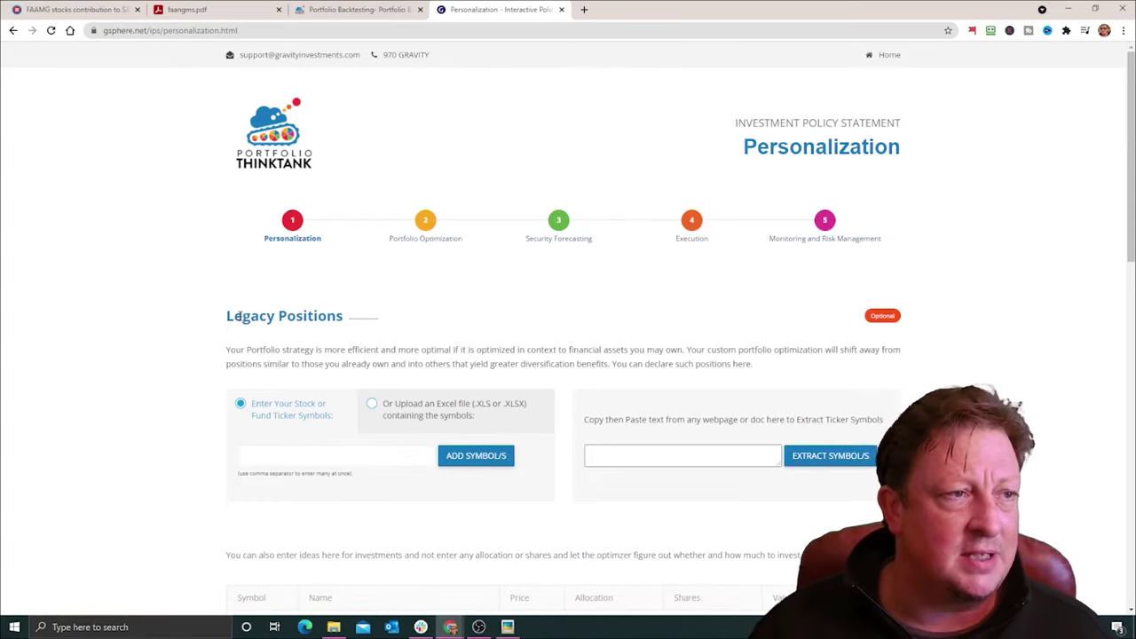
{"action": "scroll", "coordinate": [283, 273], "scroll_direction": "down", "scroll_amount": 1}
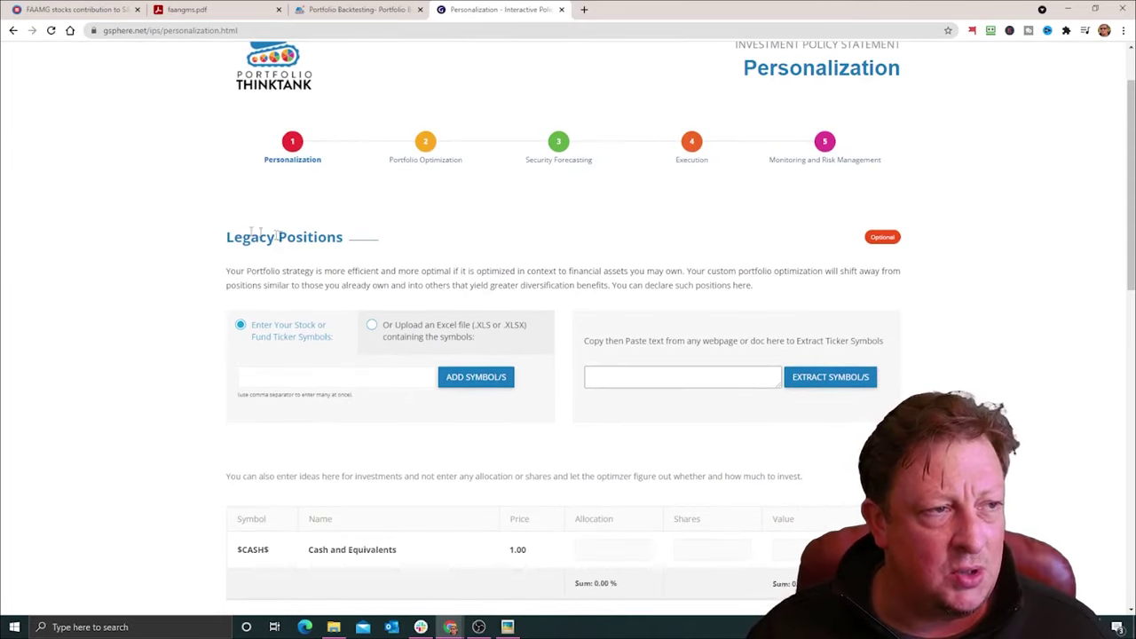
{"action": "scroll", "coordinate": [376, 284], "scroll_direction": "down", "scroll_amount": 1}
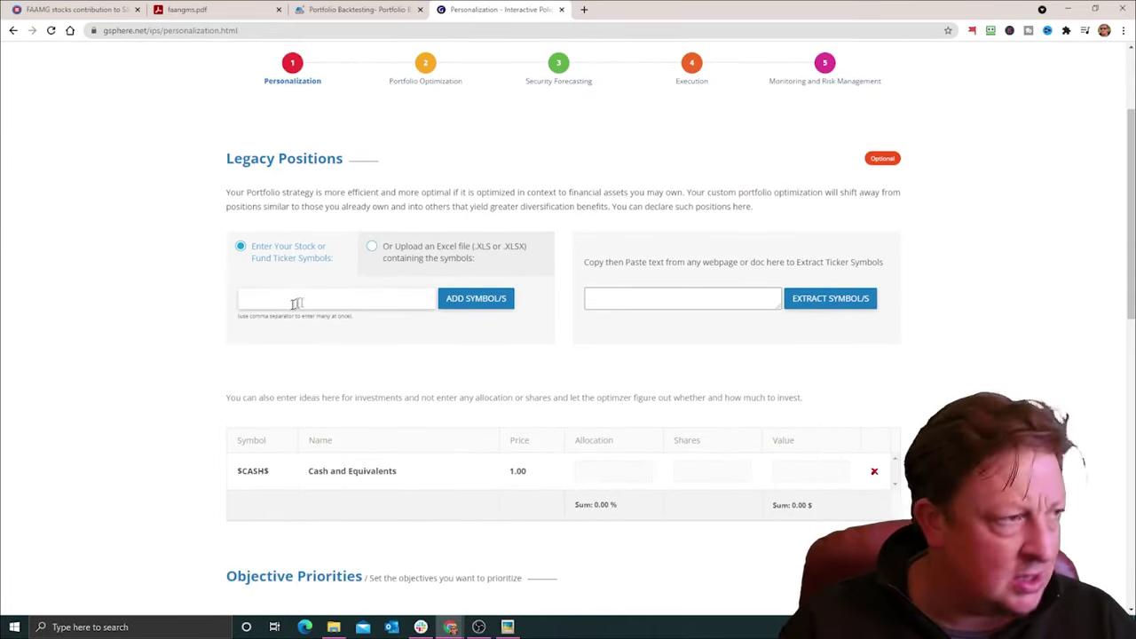
{"action": "left_click", "coordinate": [338, 302]}
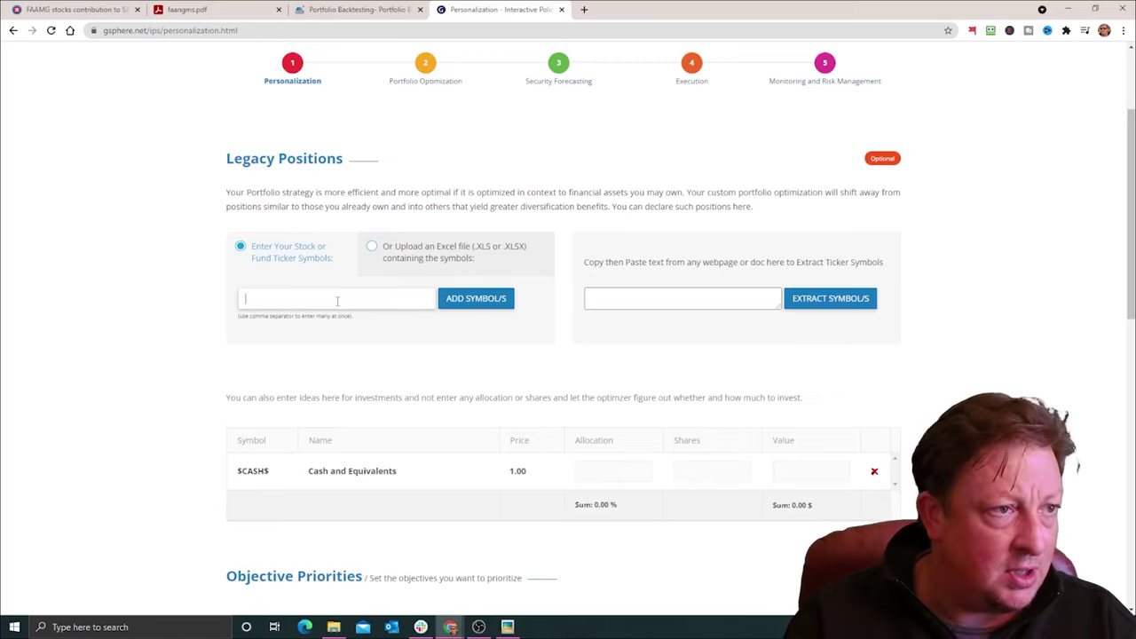
Step: Add FB, AAPL, AMZN, GOOG and MSFT to the Legacy Positions table alongside $CASH$
{"action": "type", "text": "FB."}
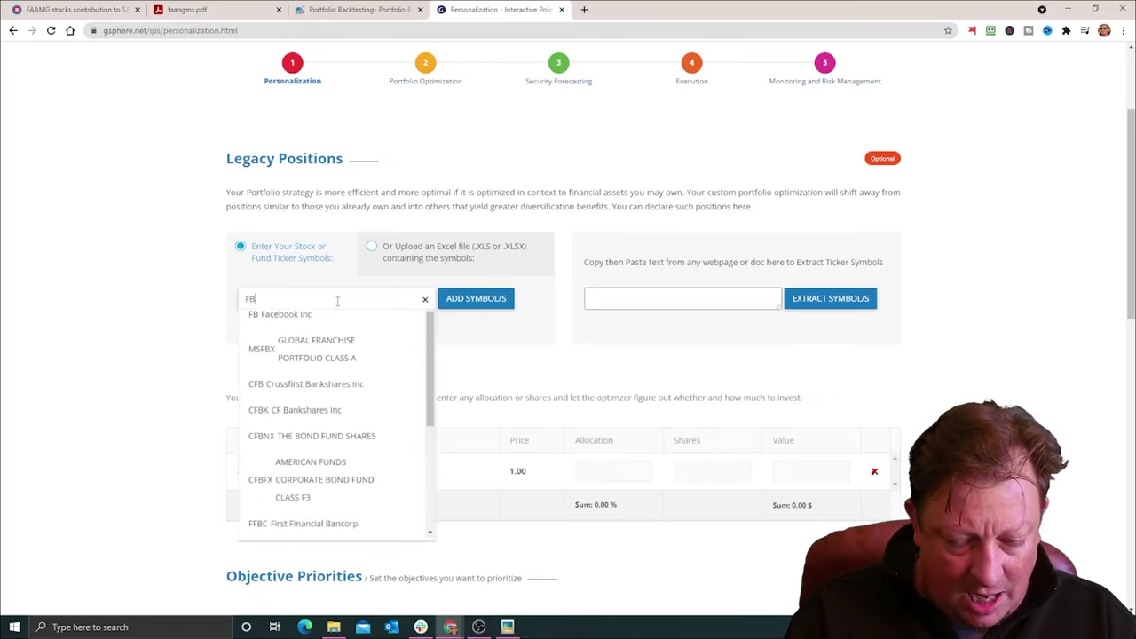
{"action": "type", "text": " aapl"}
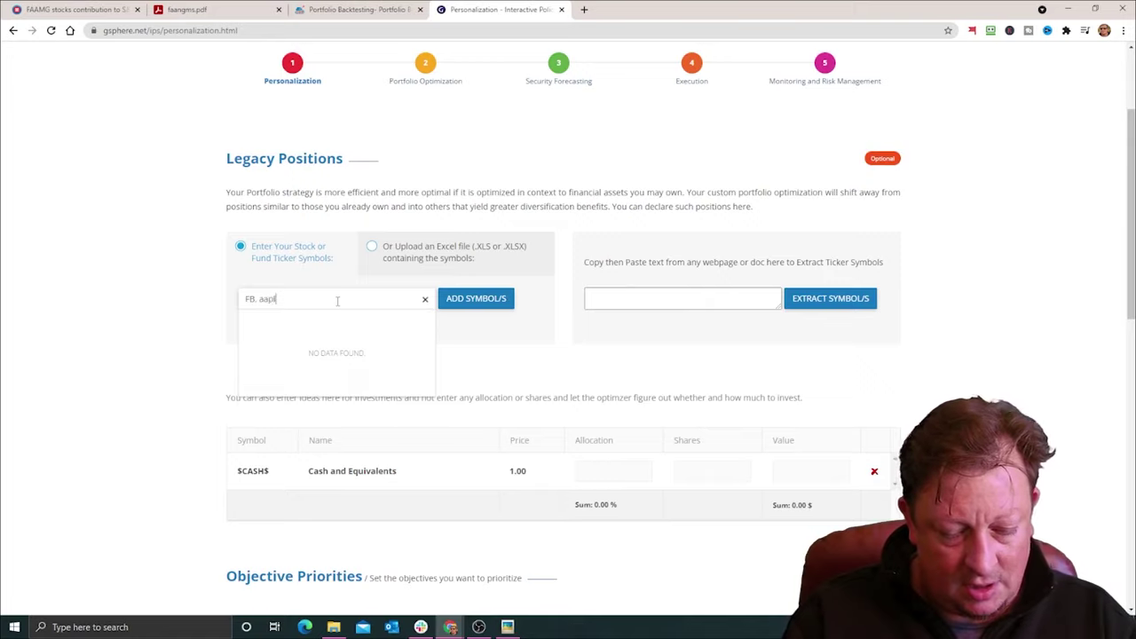
{"action": "type", "text": ". amzn. goog. "}
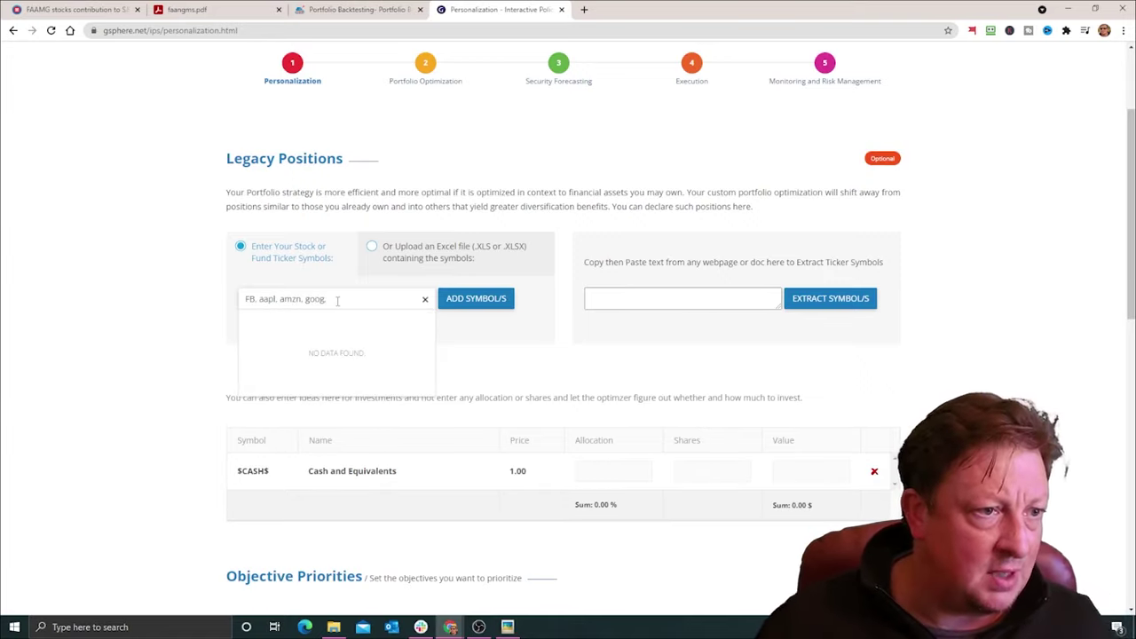
{"action": "type", "text": "msft"}
{"action": "key", "text": "Return"}
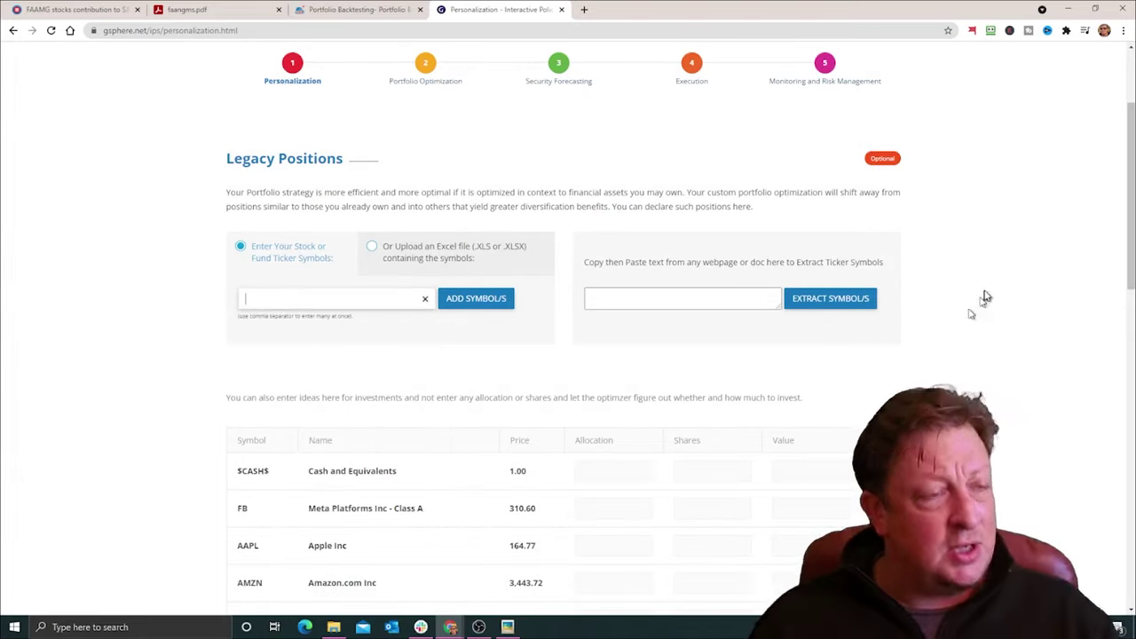
{"action": "scroll", "coordinate": [1043, 263], "scroll_direction": "down", "scroll_amount": 2}
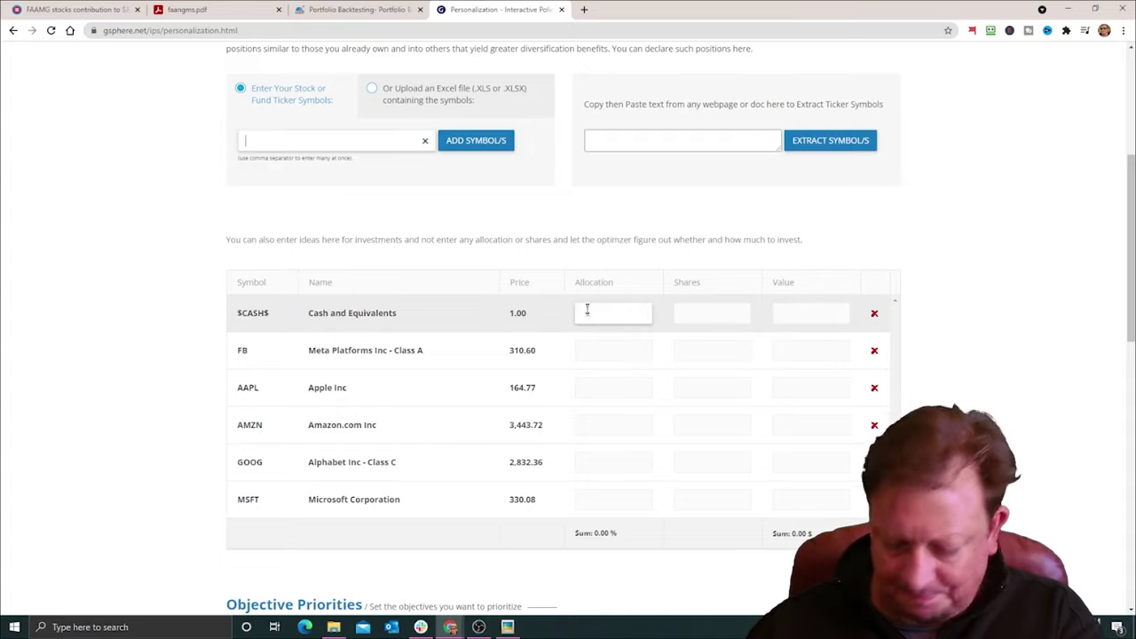
{"action": "left_click", "coordinate": [595, 308]}
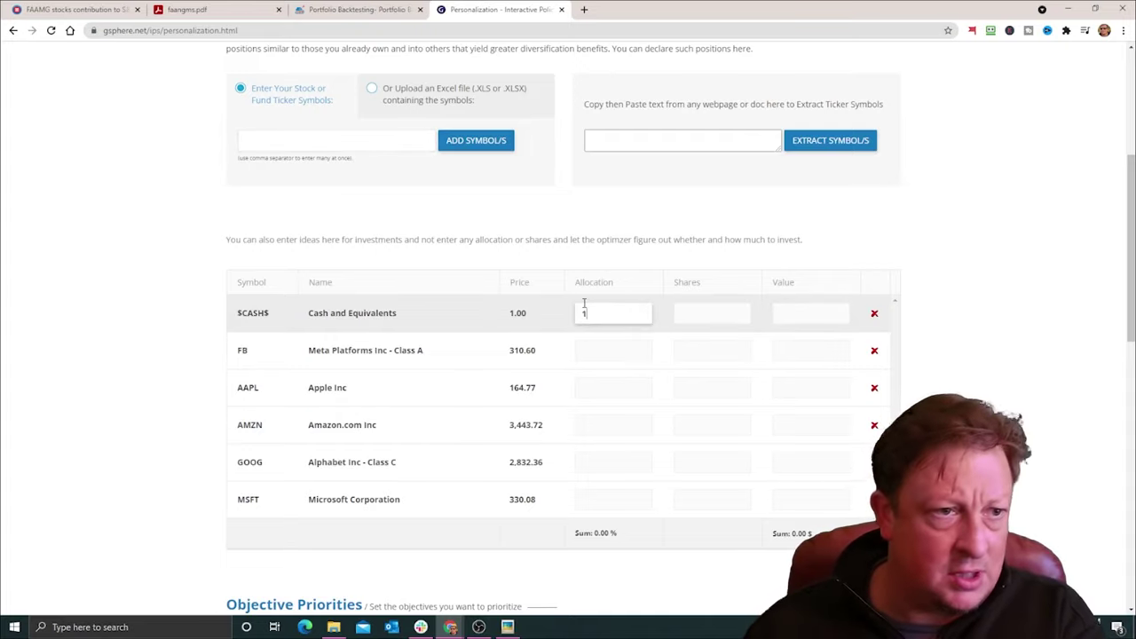
Step: Allocate 1% to $CASH$ and 8% each to FB, AAPL, AMZN, GOOG and MSFT
{"action": "type", "text": "1"}
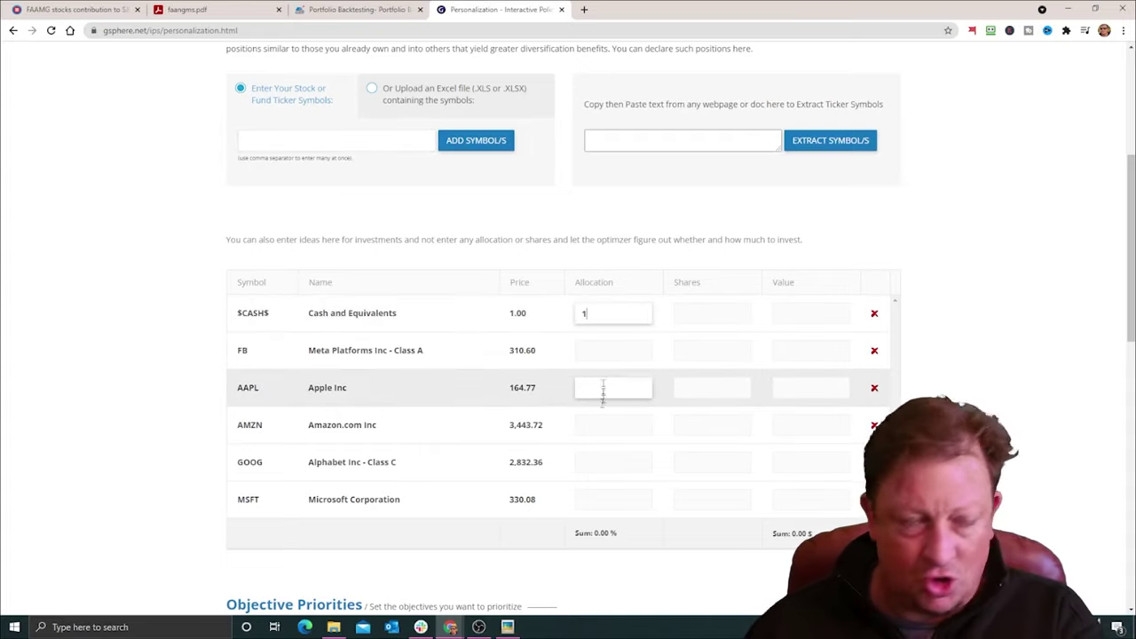
{"action": "left_click", "coordinate": [600, 347]}
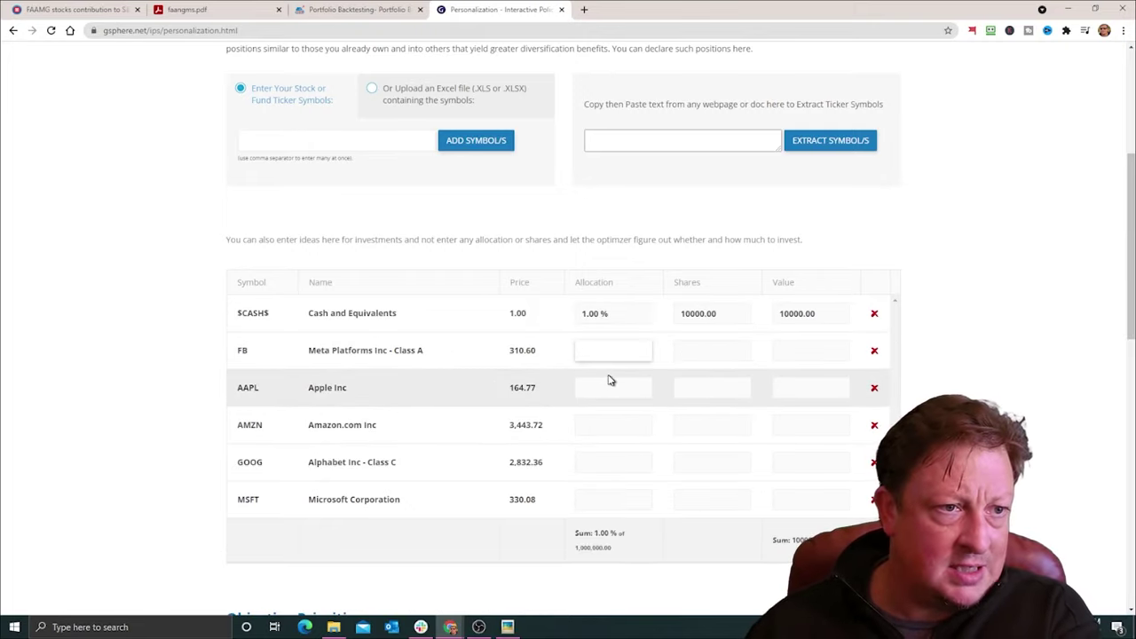
{"action": "left_click", "coordinate": [603, 388]}
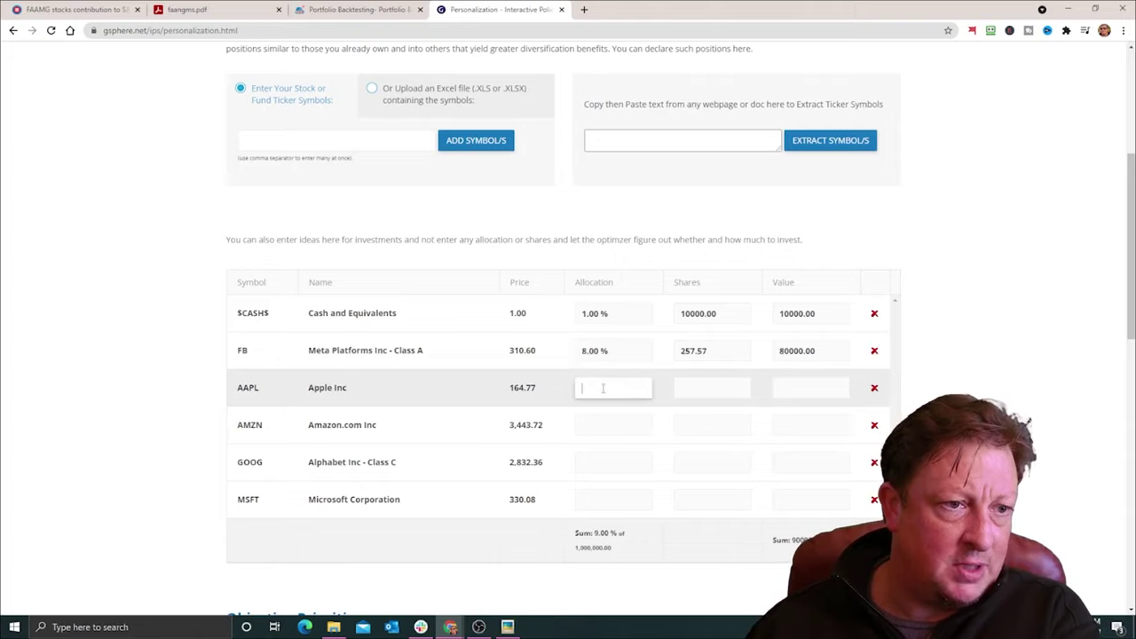
{"action": "left_click", "coordinate": [597, 427]}
{"action": "type", "text": "8"}
{"action": "left_click", "coordinate": [598, 457]}
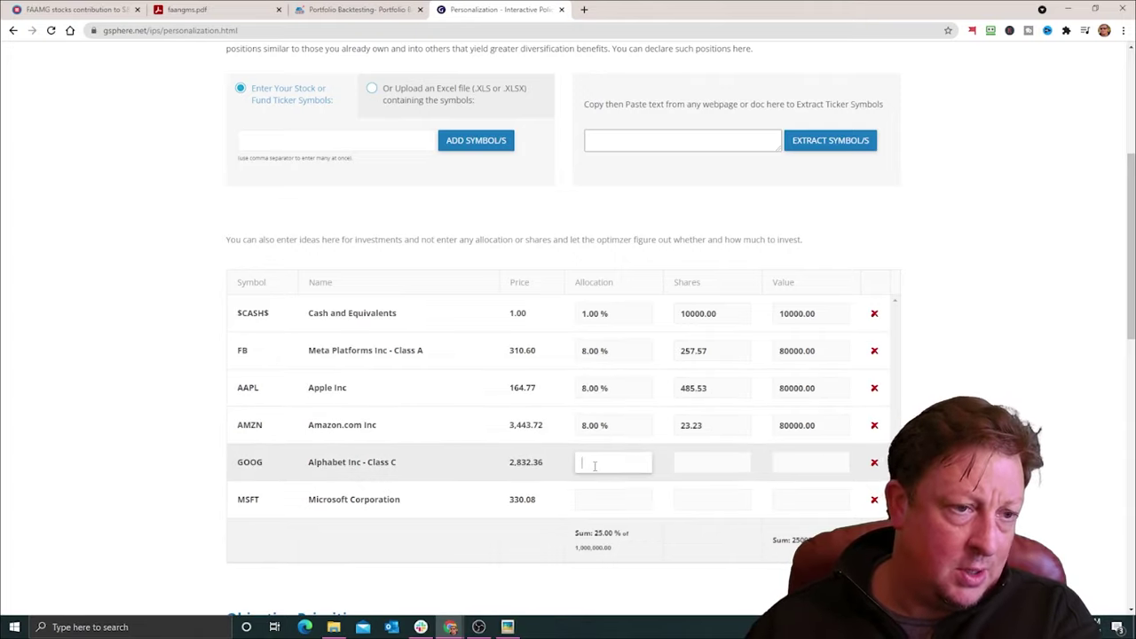
{"action": "type", "text": "8"}
{"action": "left_click", "coordinate": [598, 500]}
{"action": "type", "text": "8"}
{"action": "left_click", "coordinate": [879, 484]}
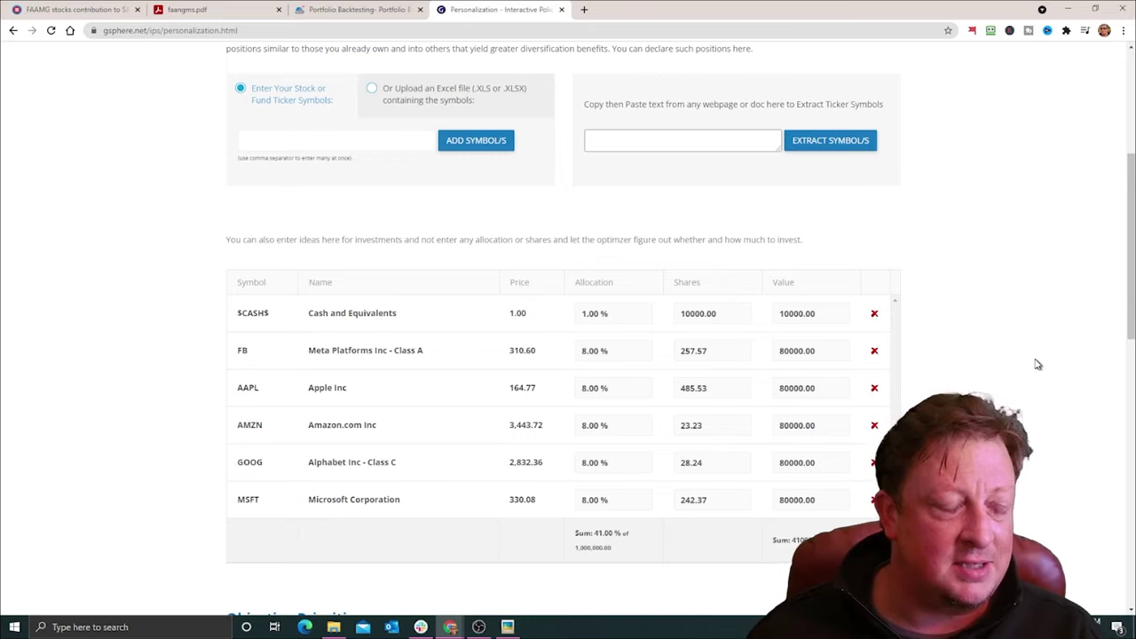
{"action": "scroll", "coordinate": [1038, 325], "scroll_direction": "down", "scroll_amount": 5}
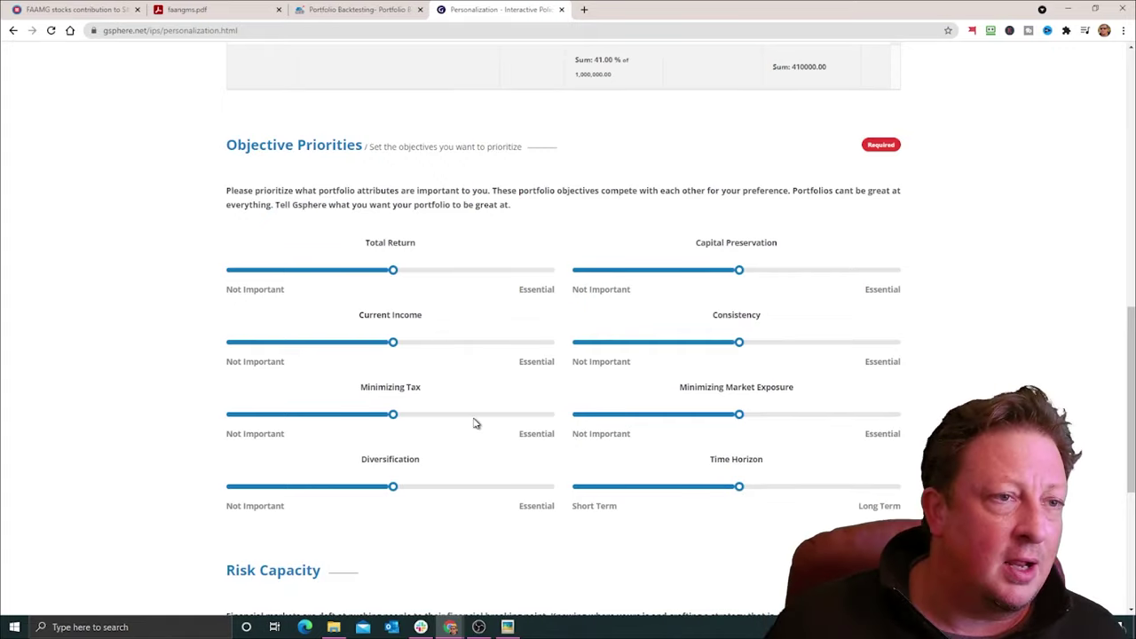
Step: Set Total Return to Essential, Current Income and Minimizing Tax low, Diversification near Essential
{"action": "left_click", "coordinate": [554, 271]}
{"action": "mouse_move", "coordinate": [310, 358]}
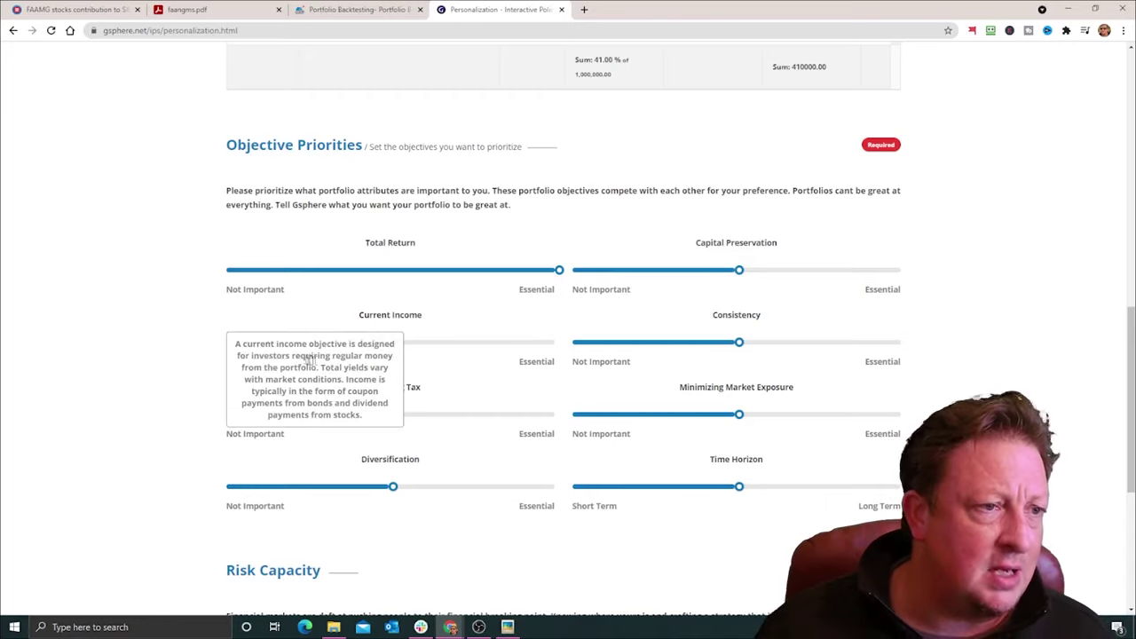
{"action": "left_click", "coordinate": [261, 344]}
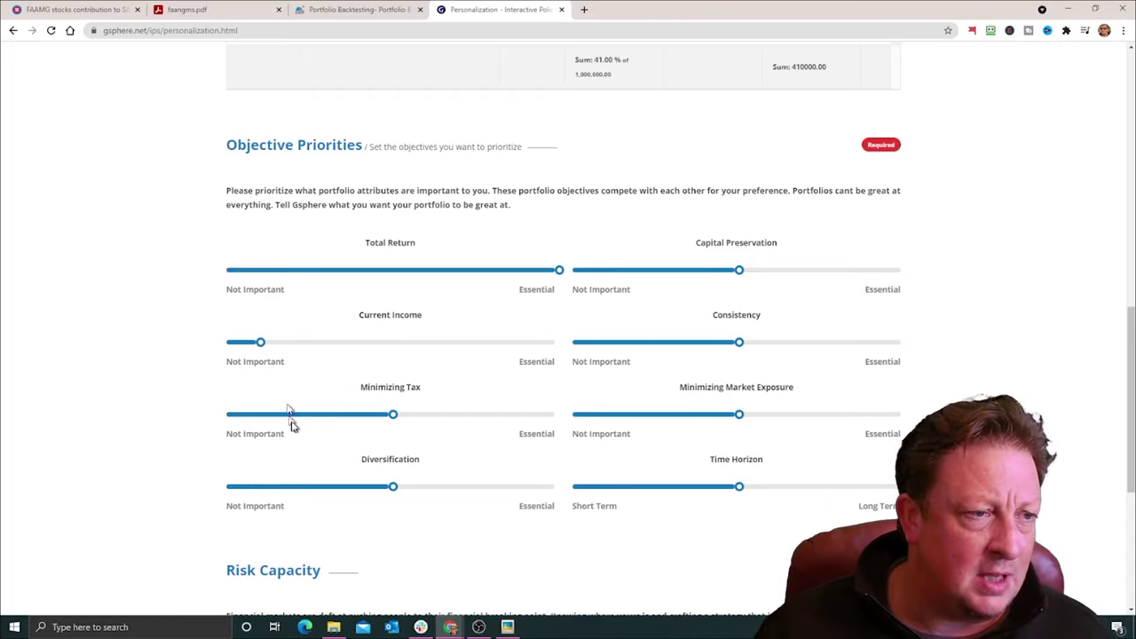
{"action": "left_click", "coordinate": [254, 416]}
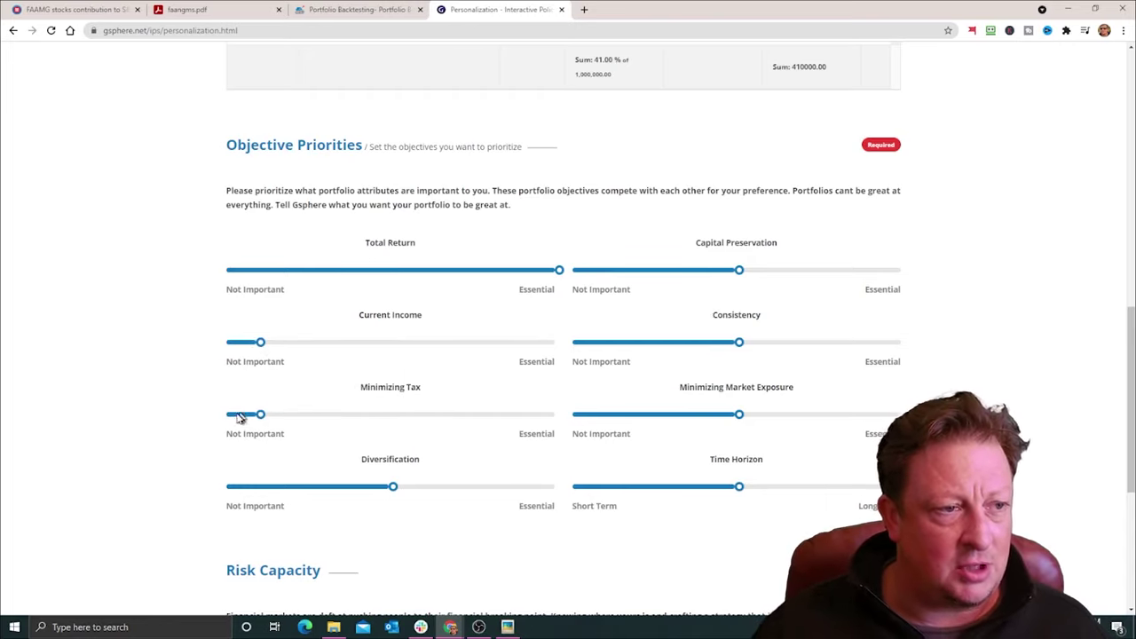
{"action": "left_click", "coordinate": [240, 418]}
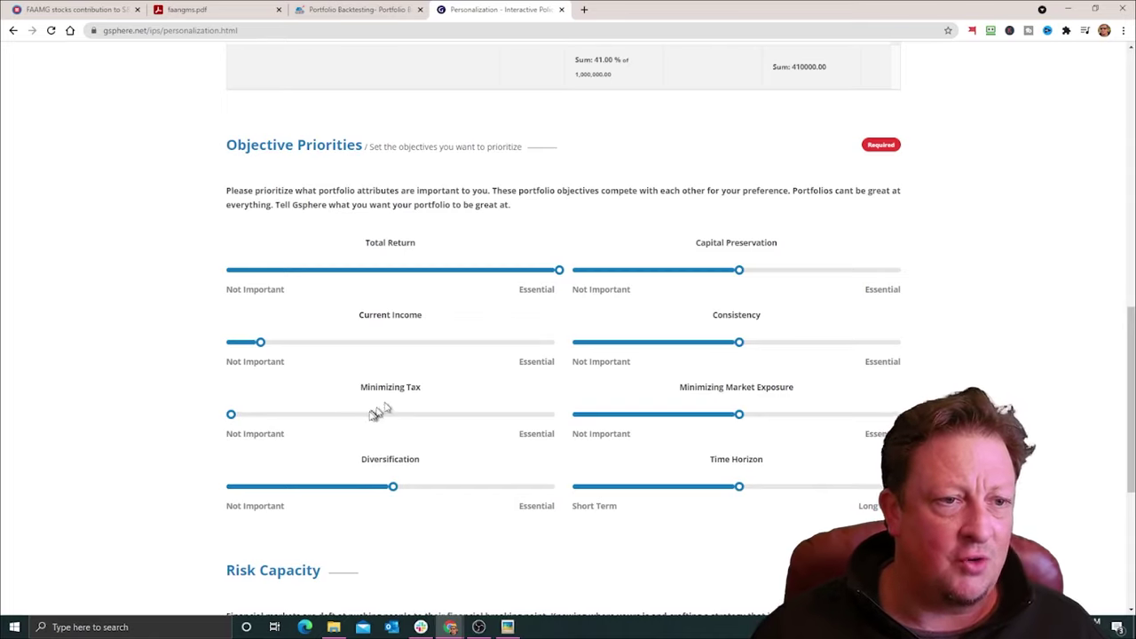
{"action": "left_click", "coordinate": [481, 488]}
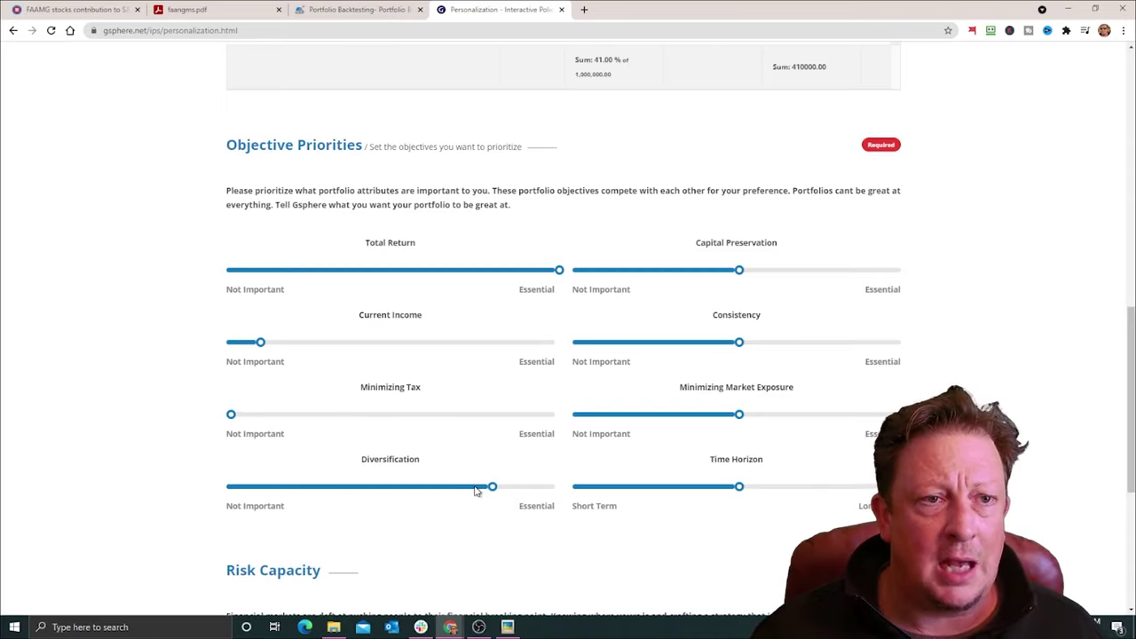
Step: Raise Capital Preservation and Consistency, lower Market Exposure, choose Long Term, then go to Portfolio Optimization
{"action": "left_click", "coordinate": [872, 271]}
{"action": "left_click", "coordinate": [866, 343]}
{"action": "left_click", "coordinate": [673, 414]}
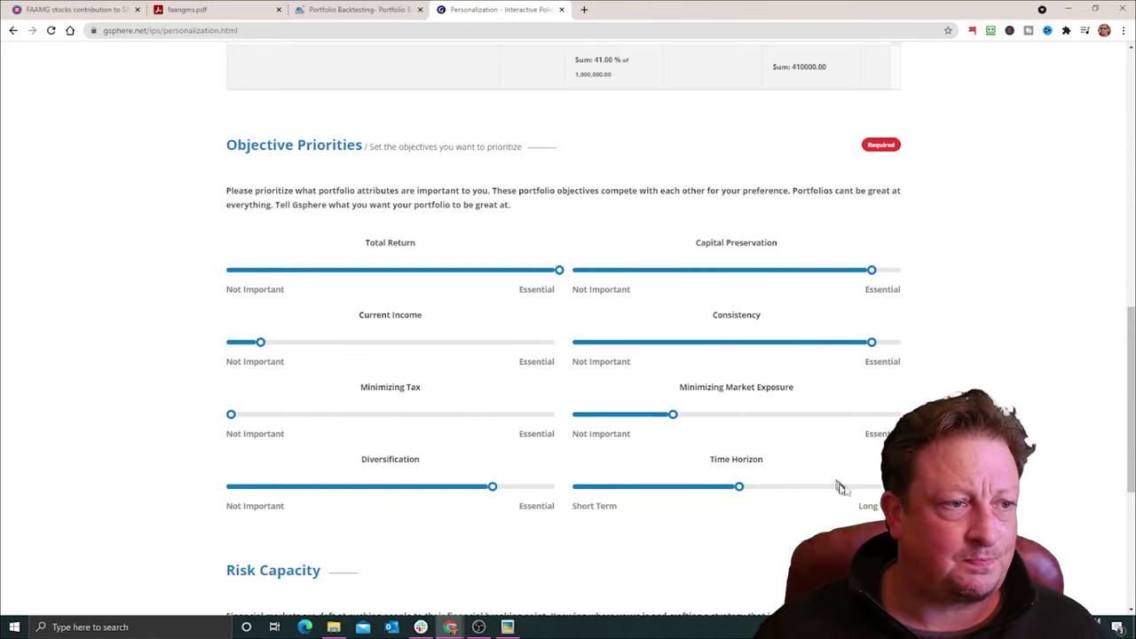
{"action": "left_click", "coordinate": [839, 488]}
{"action": "scroll", "coordinate": [777, 535], "scroll_direction": "down", "scroll_amount": 3}
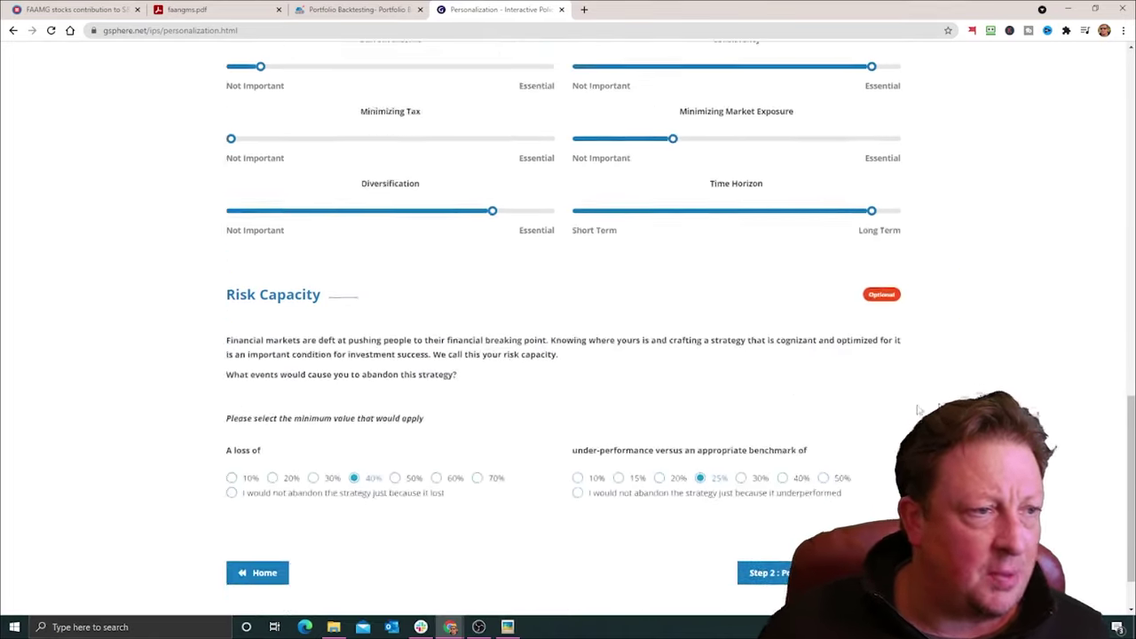
{"action": "scroll", "coordinate": [919, 410], "scroll_direction": "down", "scroll_amount": 1}
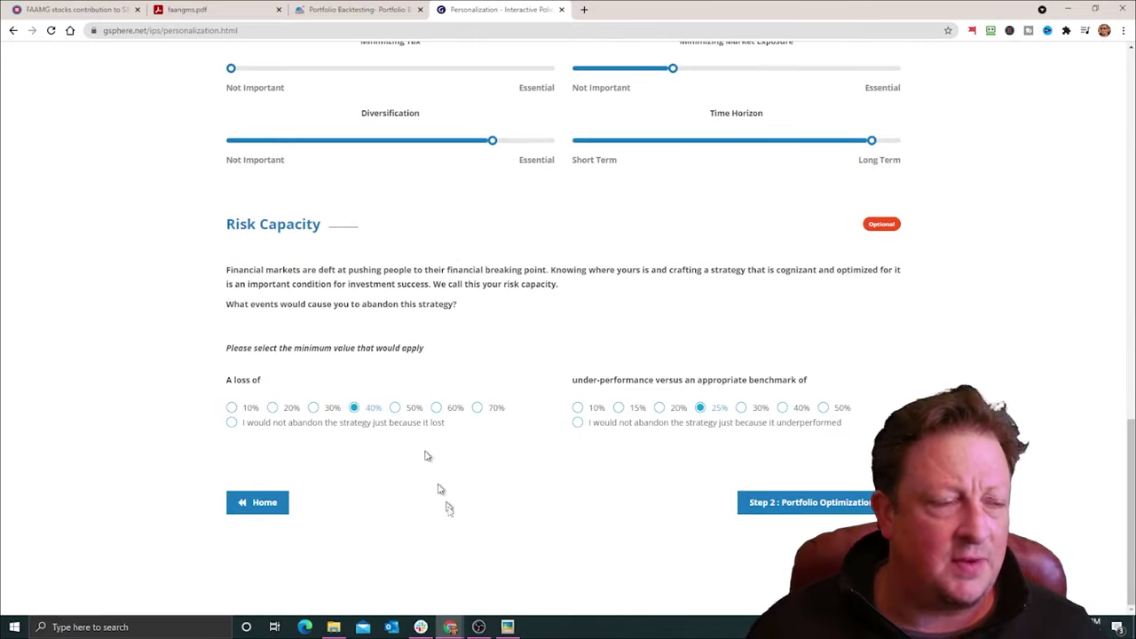
{"action": "left_click", "coordinate": [826, 504]}
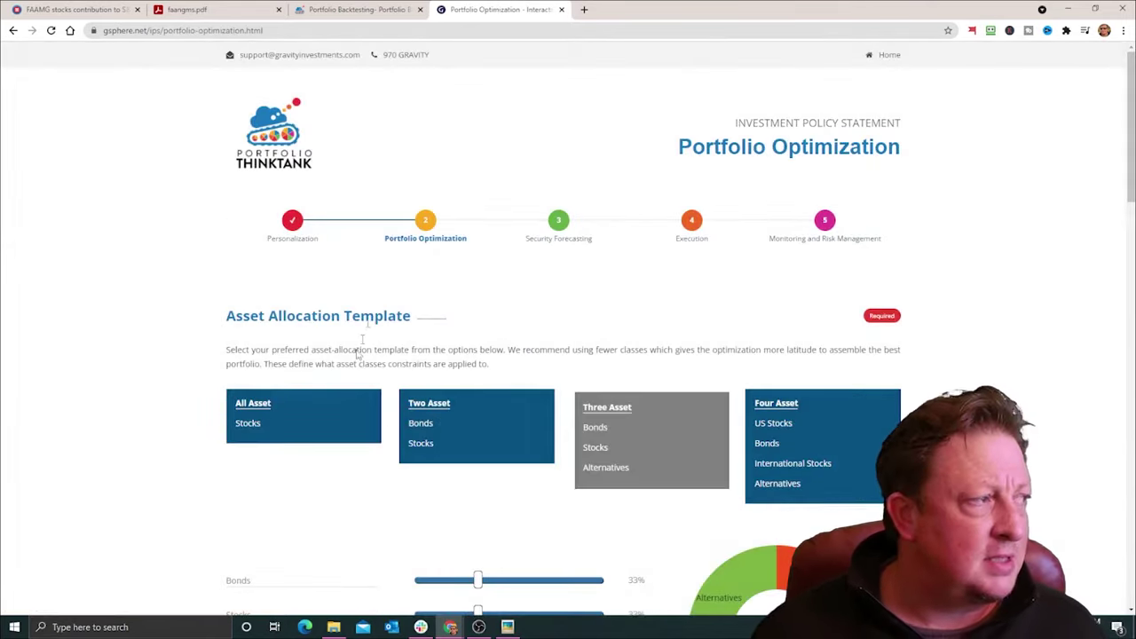
Step: Pick the All Asset template, allocating 100% to Stocks, and scroll to Investment Ideas
{"action": "left_click", "coordinate": [312, 417]}
{"action": "scroll", "coordinate": [452, 316], "scroll_direction": "up", "scroll_amount": 2}
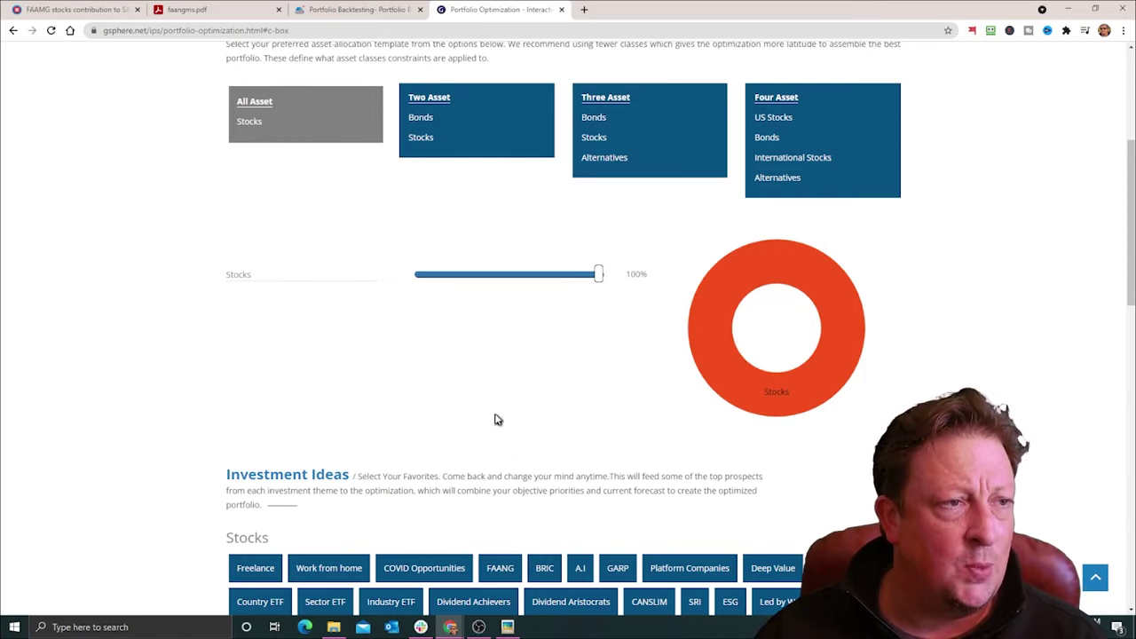
{"action": "scroll", "coordinate": [503, 393], "scroll_direction": "down", "scroll_amount": 2}
{"action": "scroll", "coordinate": [493, 253], "scroll_direction": "down", "scroll_amount": 2}
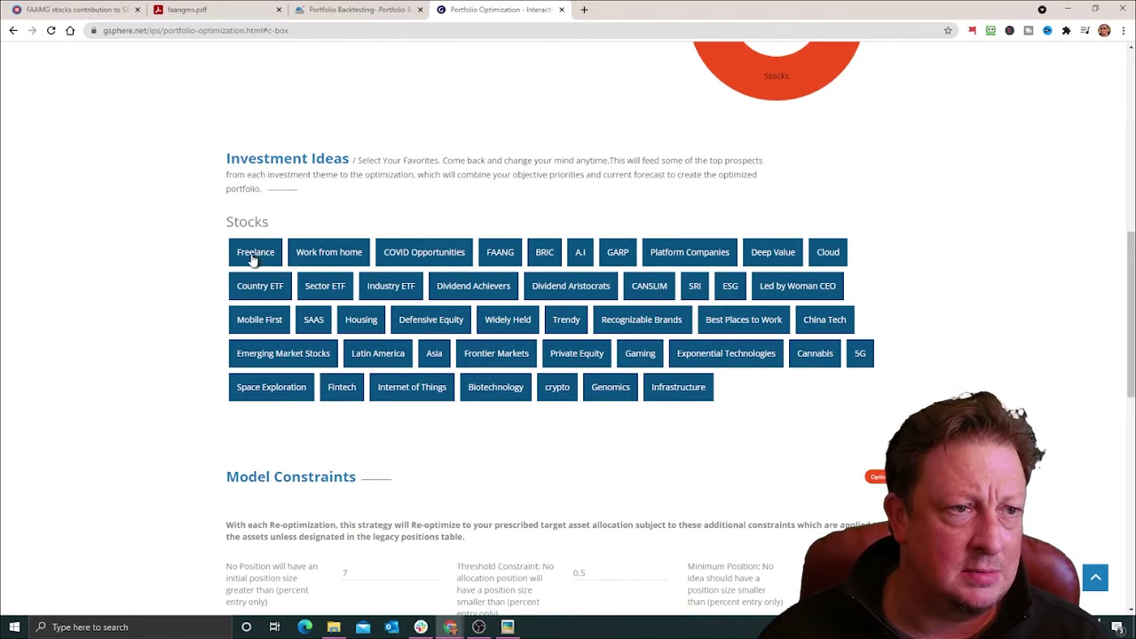
Step: Select the Freelance, Widely Held and Biotechnology investment idea buttons as favourites
{"action": "left_click", "coordinate": [254, 257]}
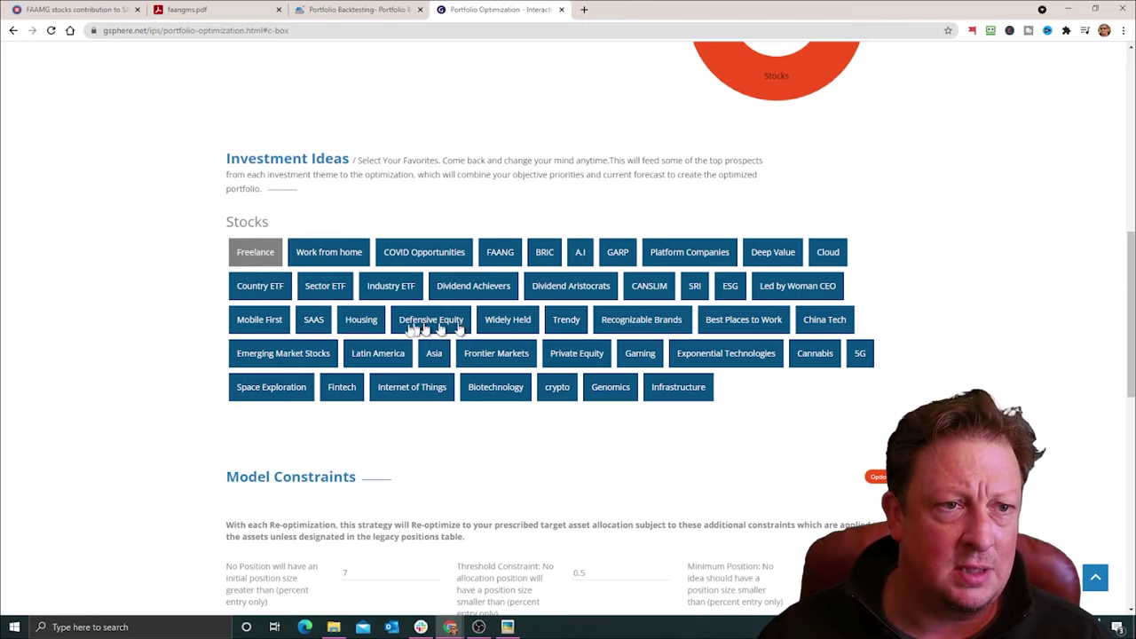
{"action": "left_click", "coordinate": [516, 326]}
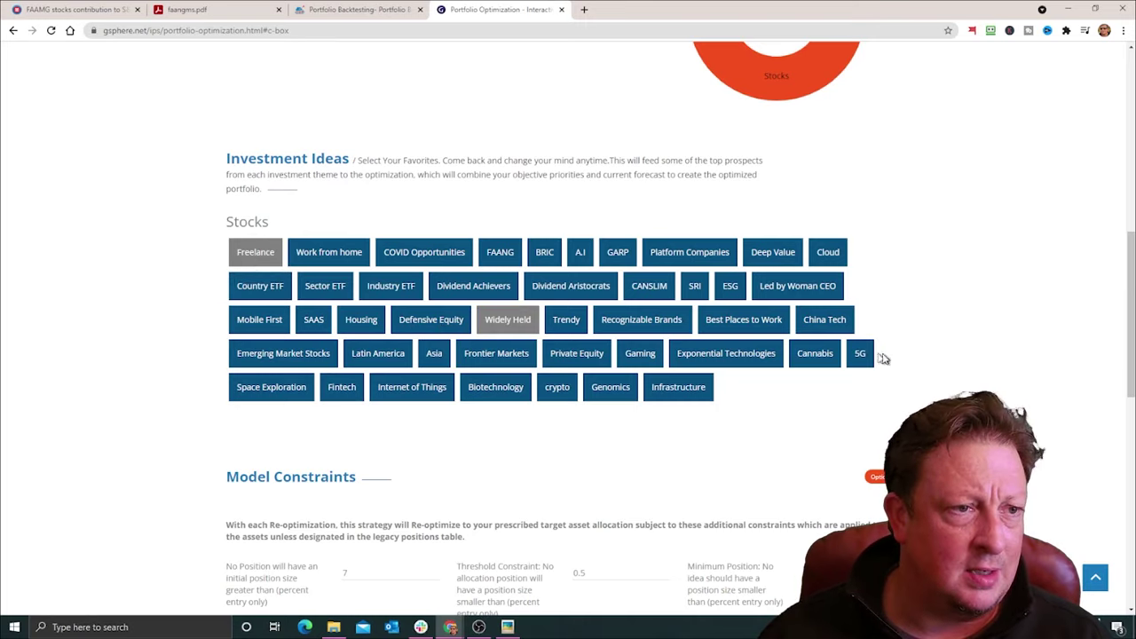
{"action": "left_click", "coordinate": [495, 394]}
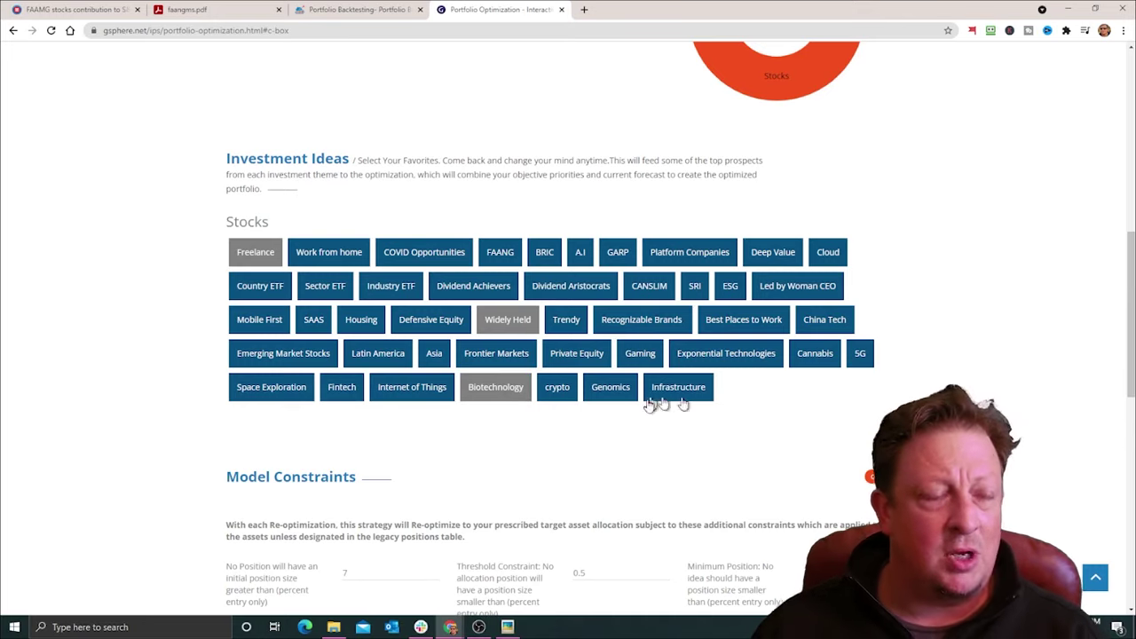
{"action": "scroll", "coordinate": [626, 444], "scroll_direction": "down", "scroll_amount": 1}
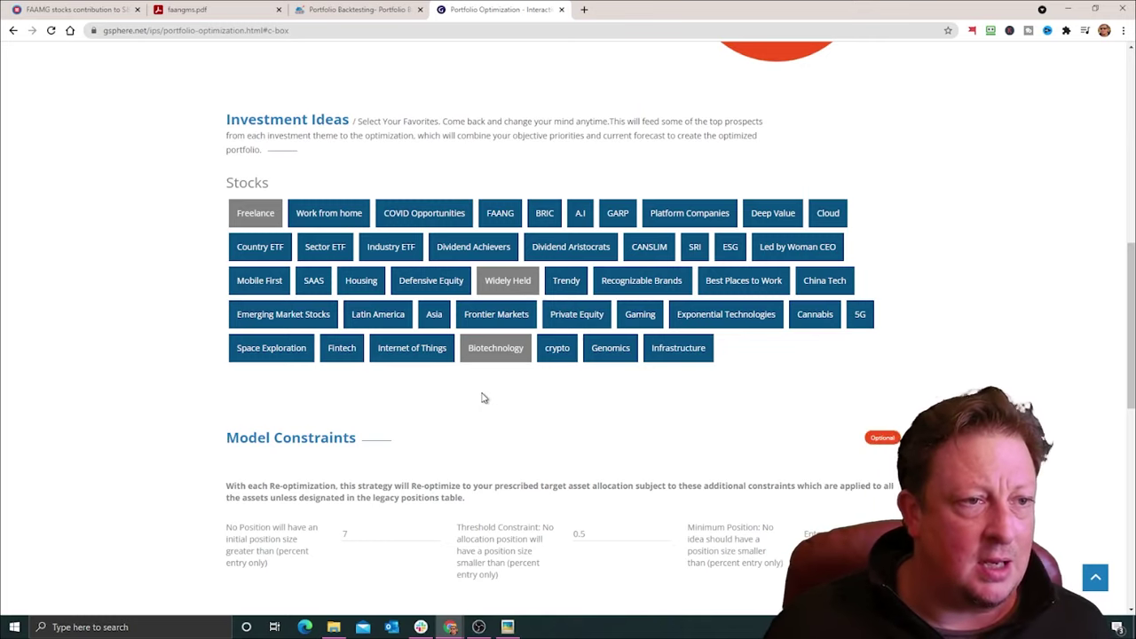
{"action": "scroll", "coordinate": [484, 398], "scroll_direction": "down", "scroll_amount": 2}
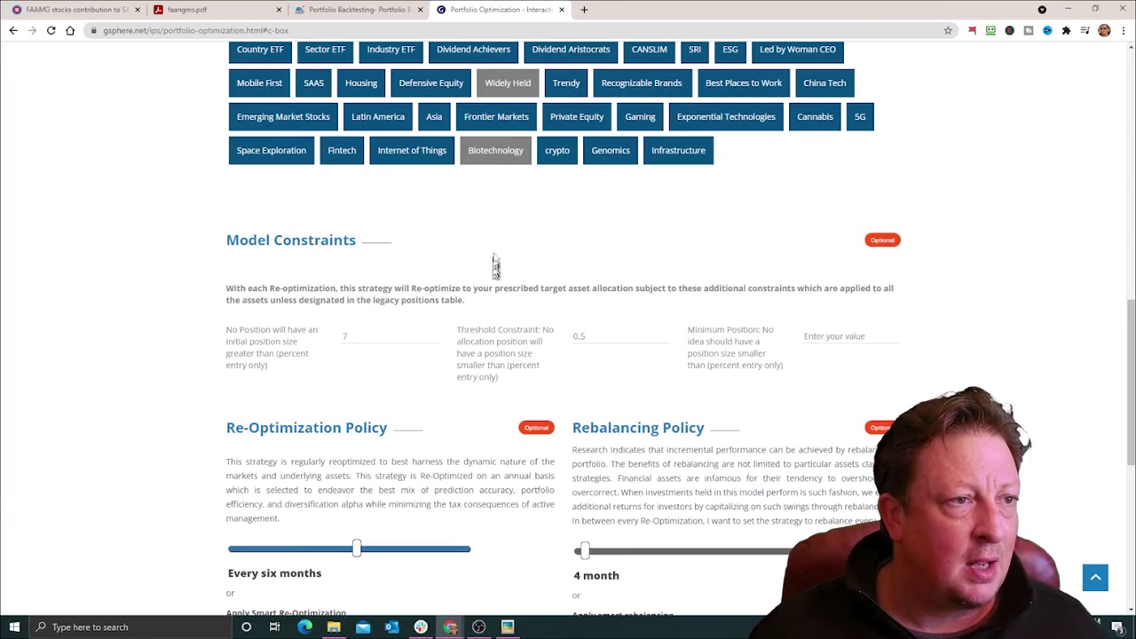
Step: Switch off Apply smart rebalancing under Rebalancing Policy, keeping fixed 4-month rebalancing
{"action": "scroll", "coordinate": [369, 295], "scroll_direction": "down", "scroll_amount": 1}
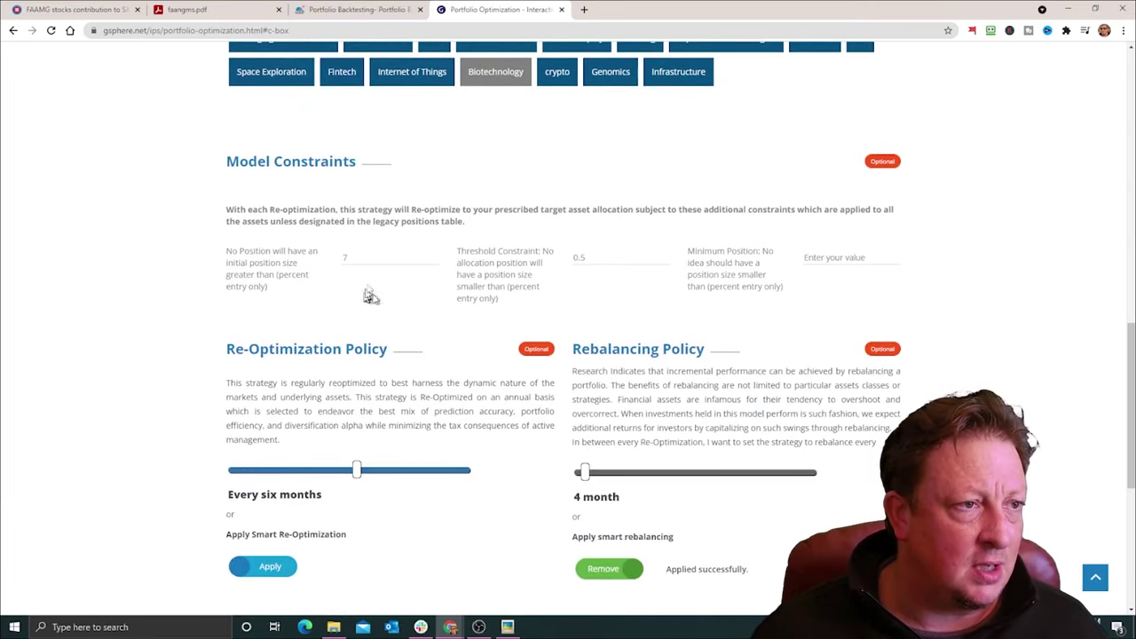
{"action": "scroll", "coordinate": [404, 310], "scroll_direction": "up", "scroll_amount": 2}
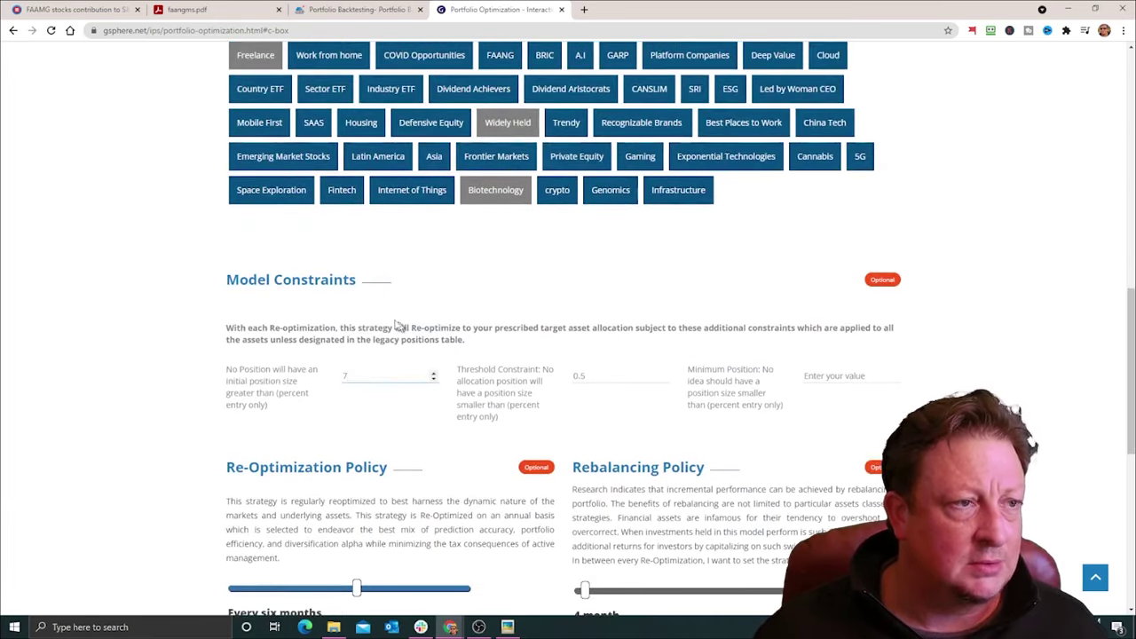
{"action": "scroll", "coordinate": [524, 306], "scroll_direction": "down", "scroll_amount": 2}
{"action": "scroll", "coordinate": [480, 311], "scroll_direction": "down", "scroll_amount": 2}
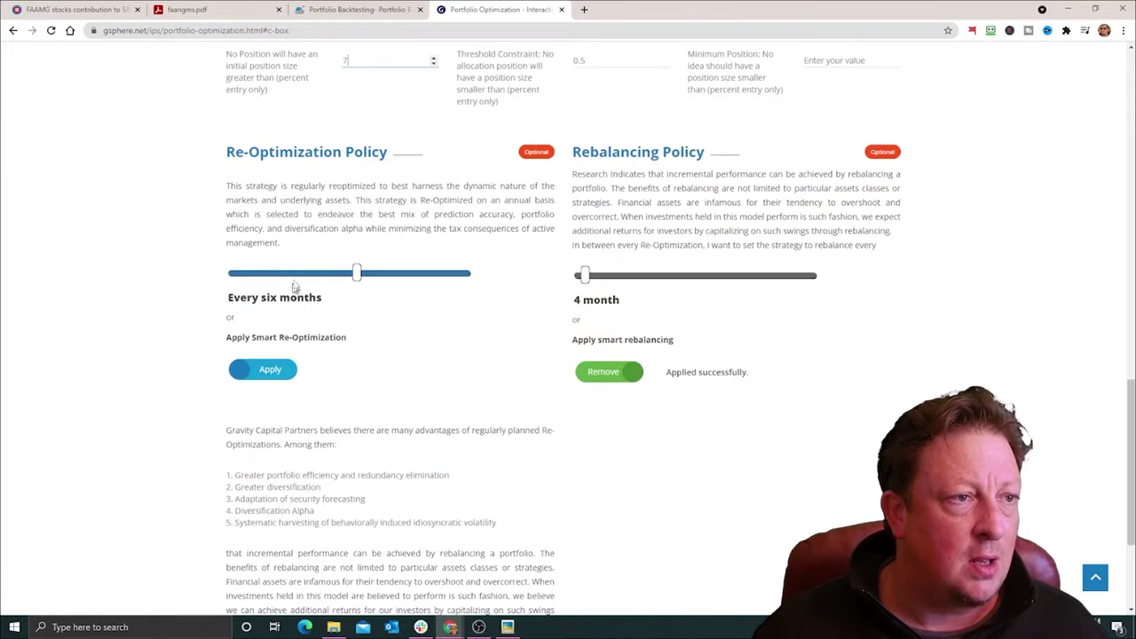
{"action": "left_click", "coordinate": [590, 378]}
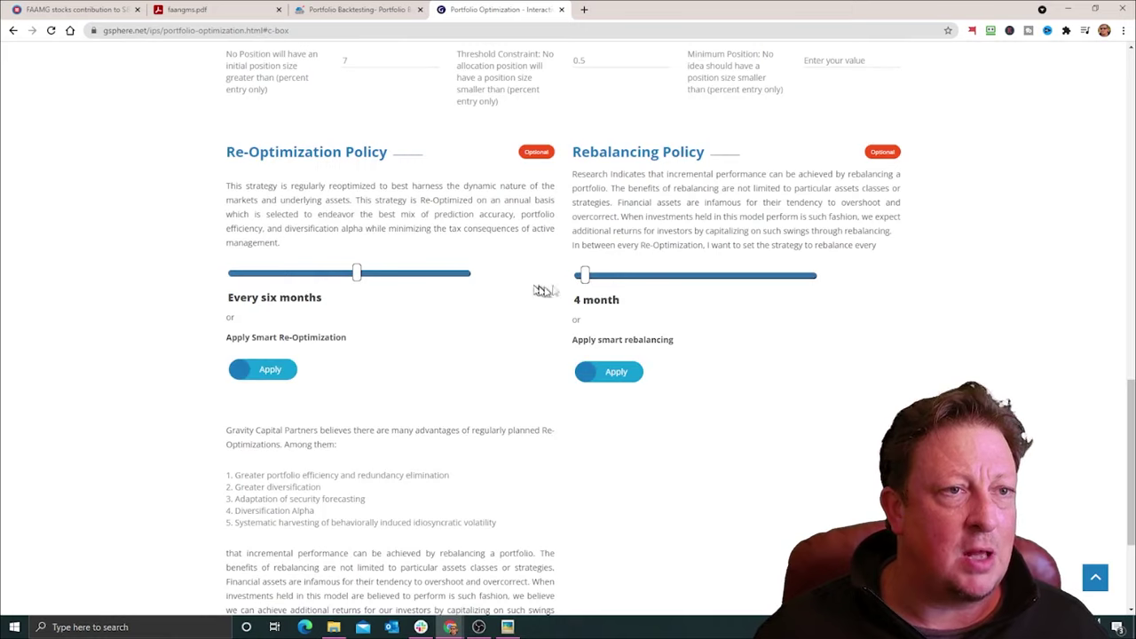
Step: On the Security Forecasting step, rank the Fundamental model as the second preference
{"action": "scroll", "coordinate": [751, 424], "scroll_direction": "down", "scroll_amount": 3}
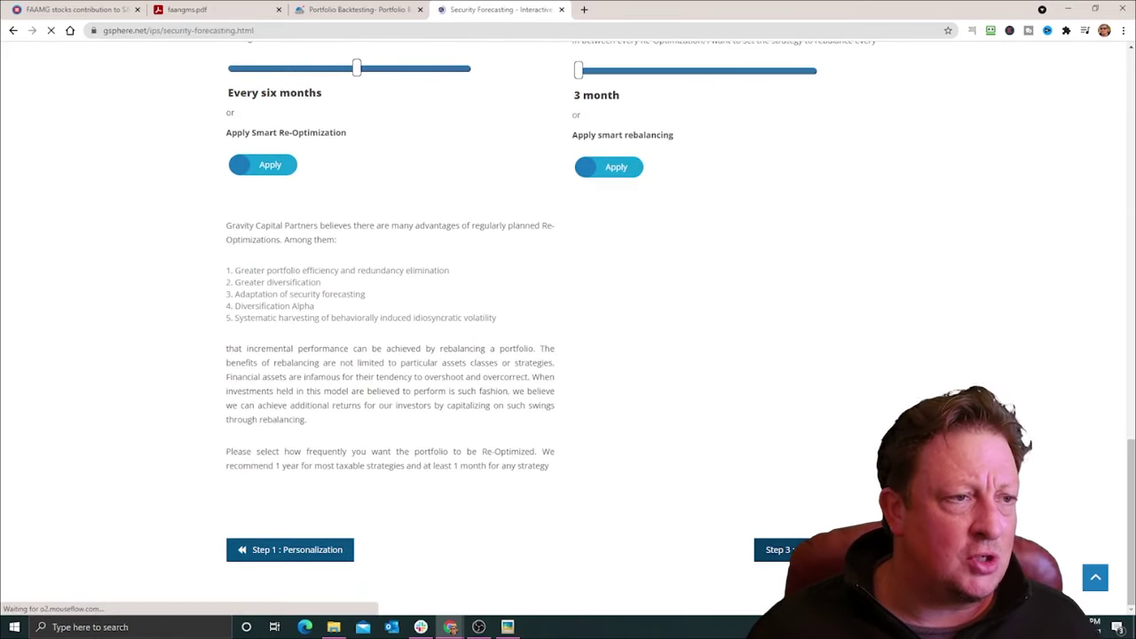
{"action": "left_click", "coordinate": [755, 545]}
{"action": "scroll", "coordinate": [545, 373], "scroll_direction": "down", "scroll_amount": 1}
{"action": "scroll", "coordinate": [544, 373], "scroll_direction": "down", "scroll_amount": 1}
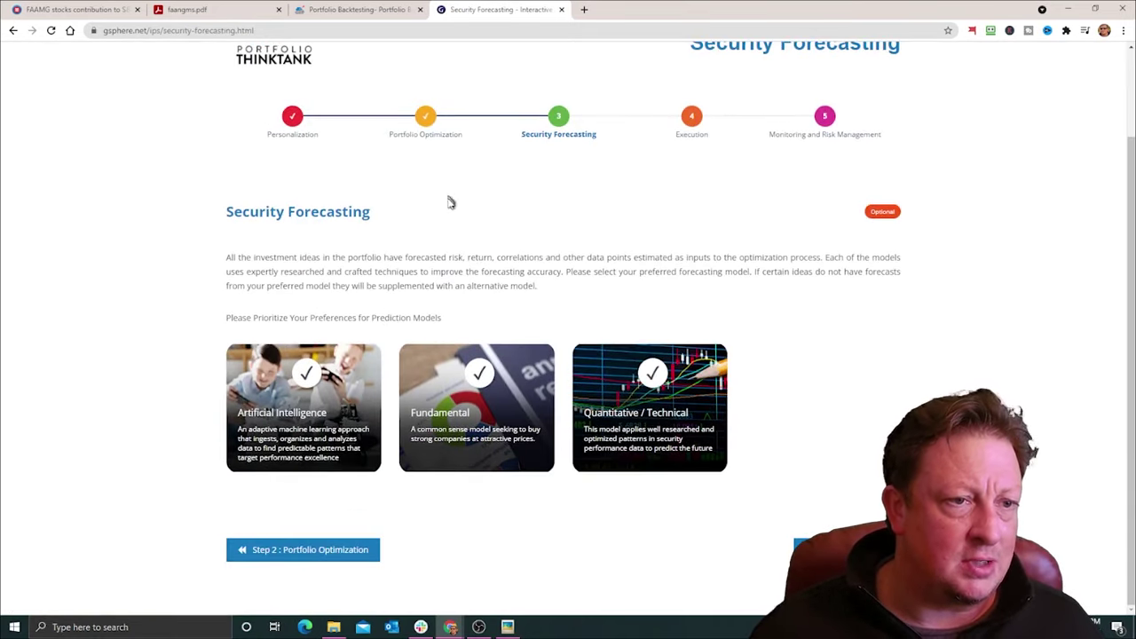
{"action": "left_click", "coordinate": [480, 377]}
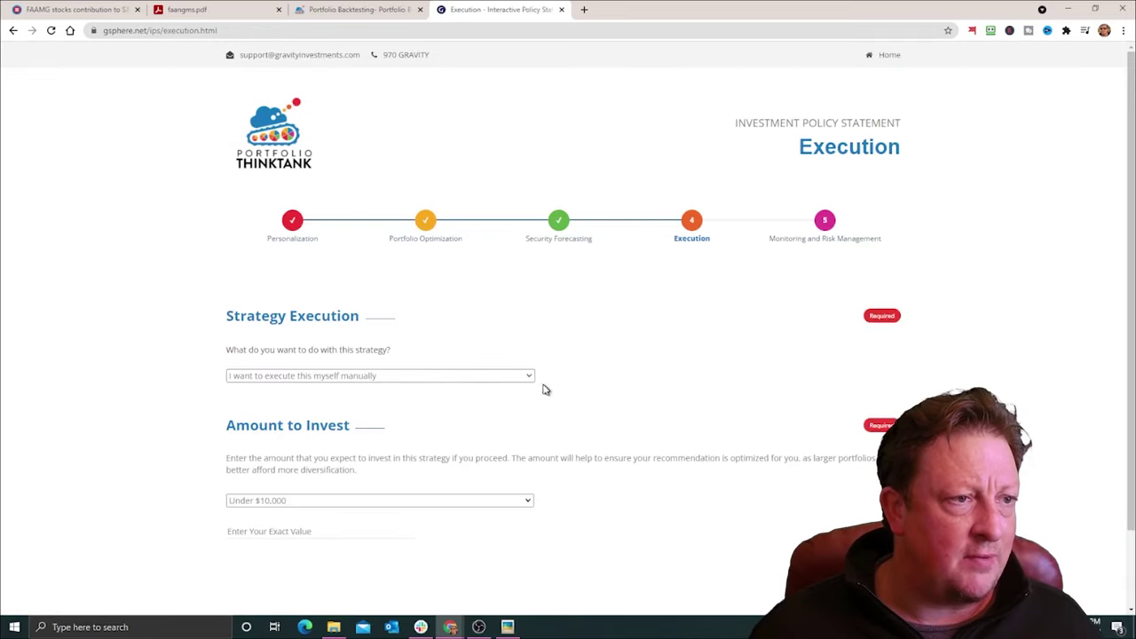
Step: Choose a new account managed for you as the way to execute the strategy
{"action": "left_click", "coordinate": [526, 378]}
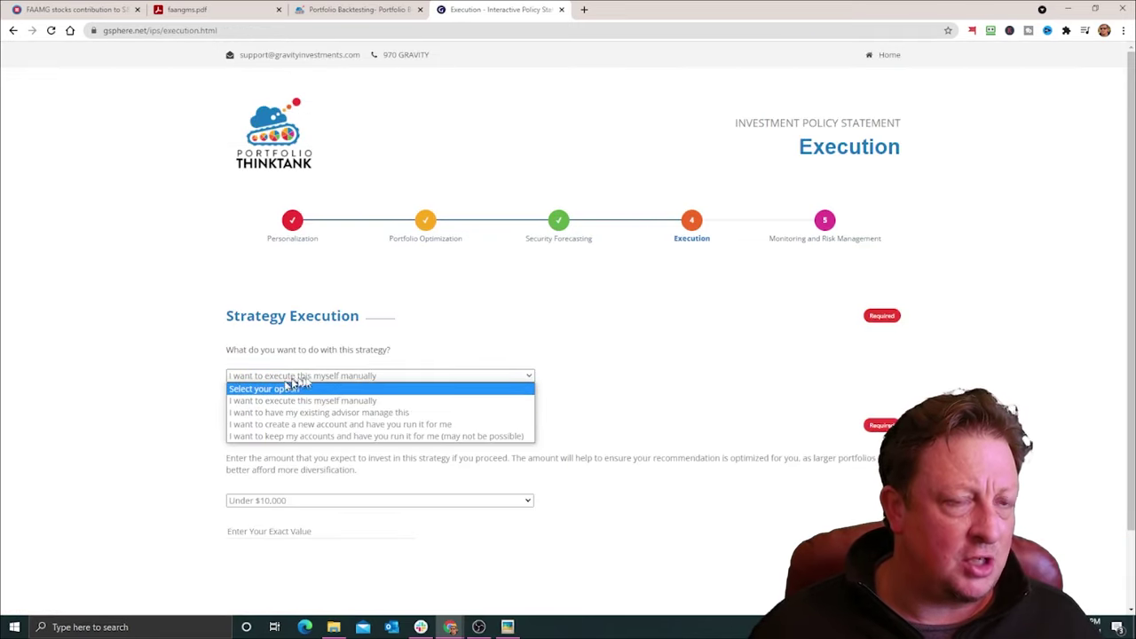
{"action": "left_click", "coordinate": [340, 424]}
{"action": "scroll", "coordinate": [614, 360], "scroll_direction": "down", "scroll_amount": 1}
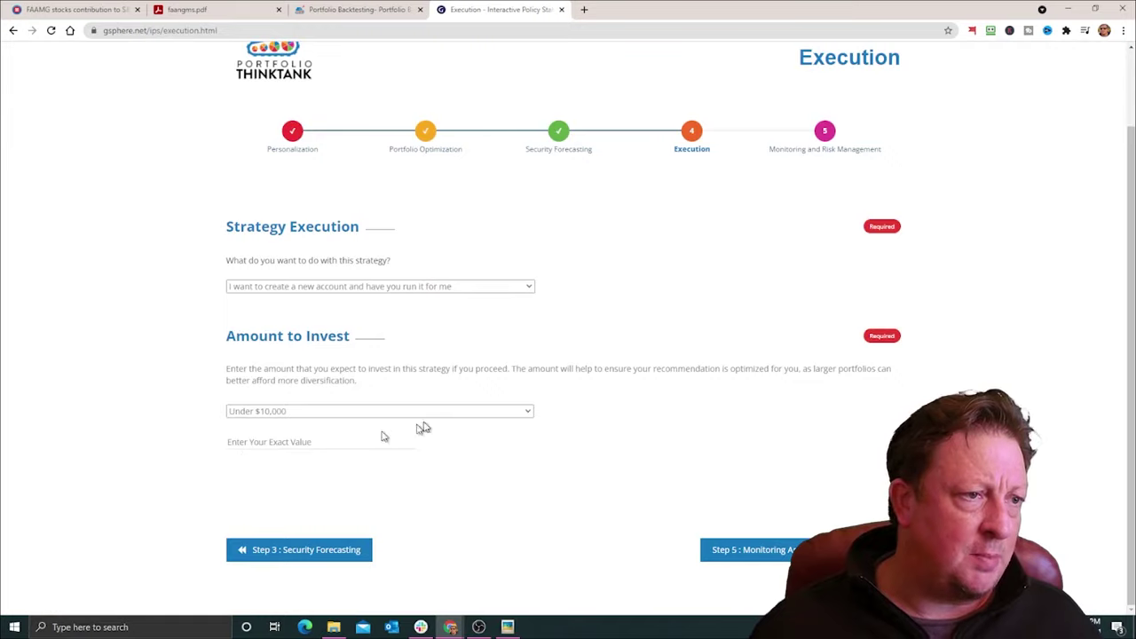
Step: Pick the $250,000–$1,000,000 range, enter an exact 1000000, then continue to Monitoring and Risk Management
{"action": "left_click", "coordinate": [515, 418]}
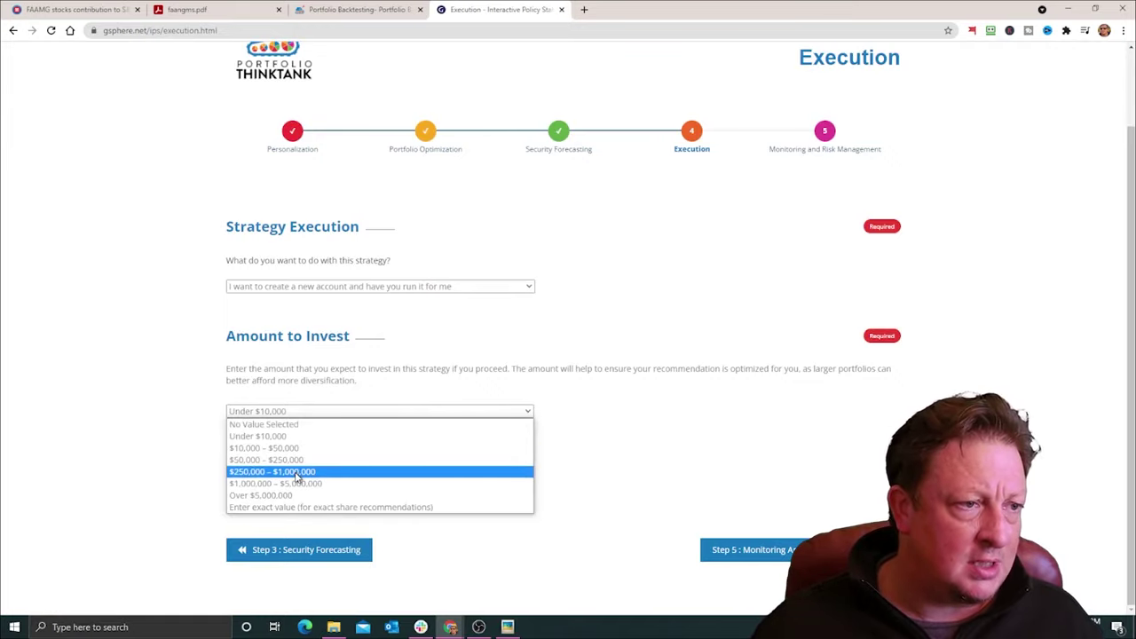
{"action": "left_click", "coordinate": [298, 475]}
{"action": "left_click", "coordinate": [266, 447]}
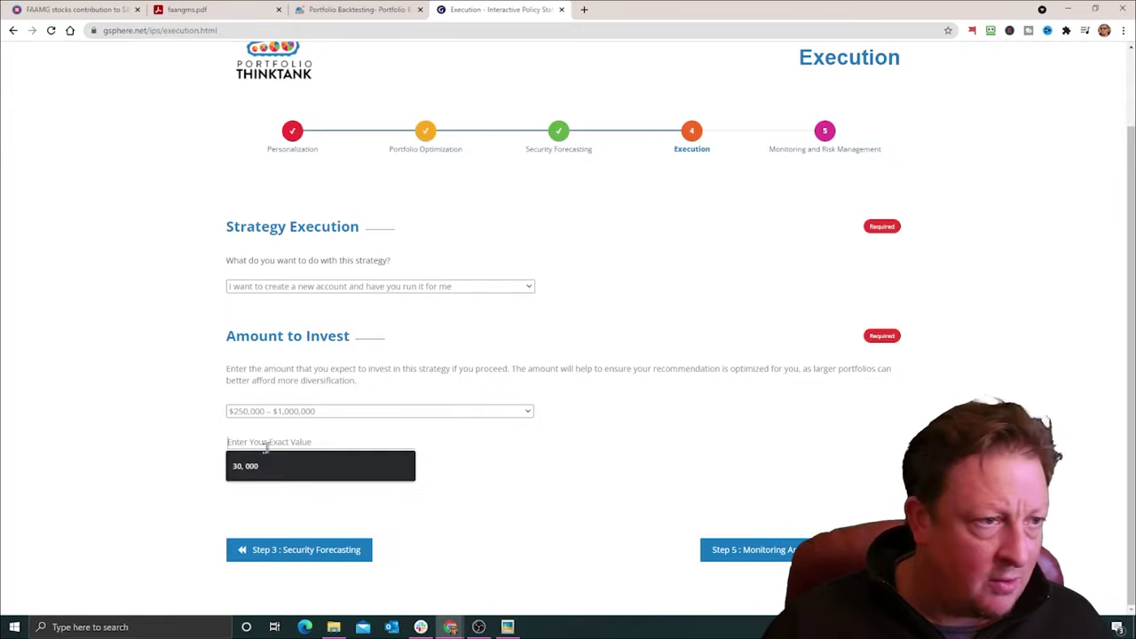
{"action": "type", "text": "1000000"}
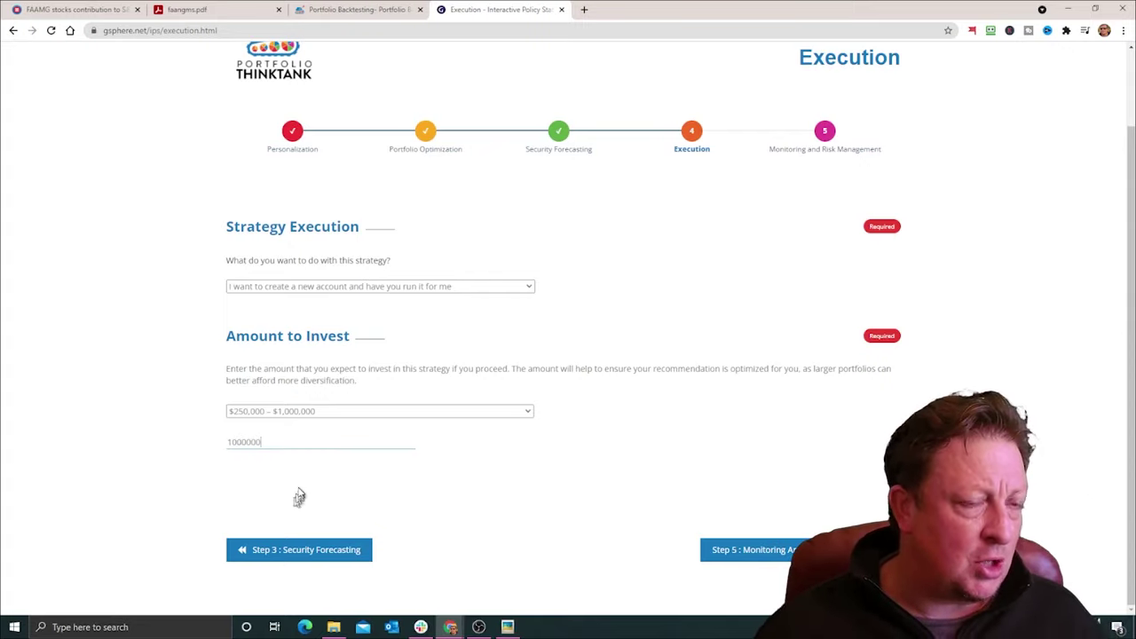
{"action": "left_click", "coordinate": [356, 444]}
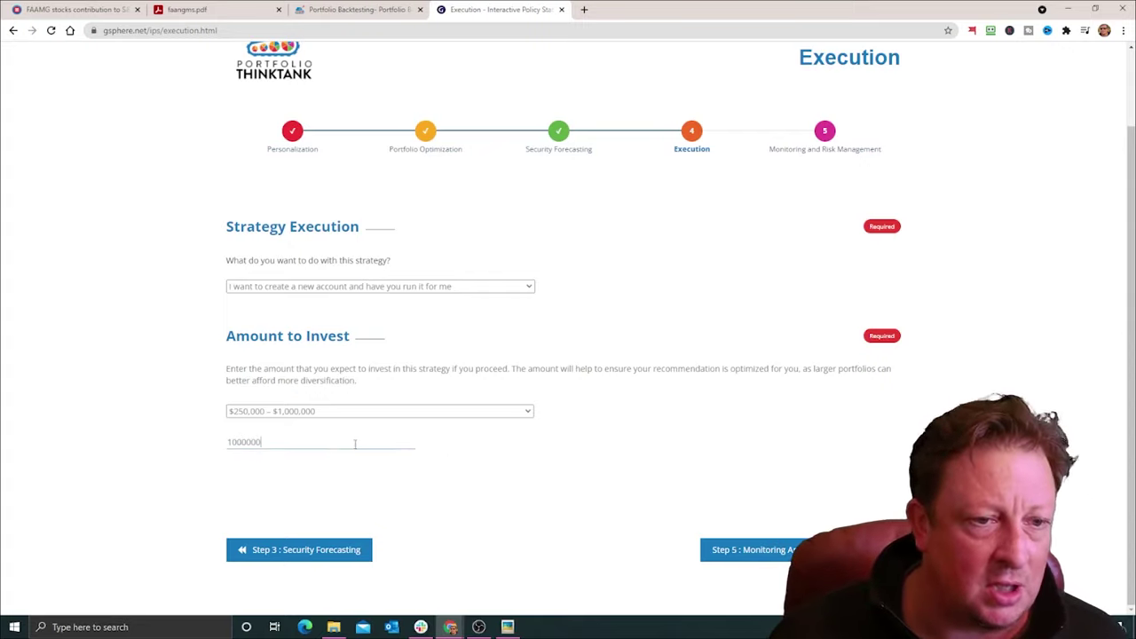
{"action": "left_click", "coordinate": [761, 552]}
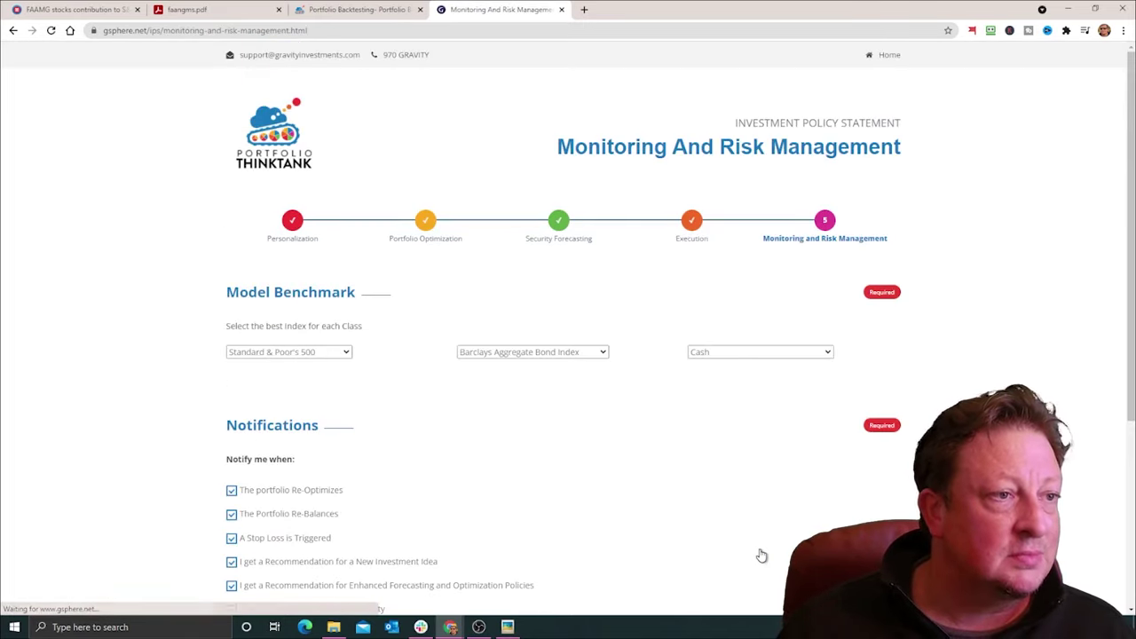
Step: Review the default Model Benchmark and Notifications, then proceed to Generate My Backtest
{"action": "scroll", "coordinate": [447, 336], "scroll_direction": "down", "scroll_amount": 3}
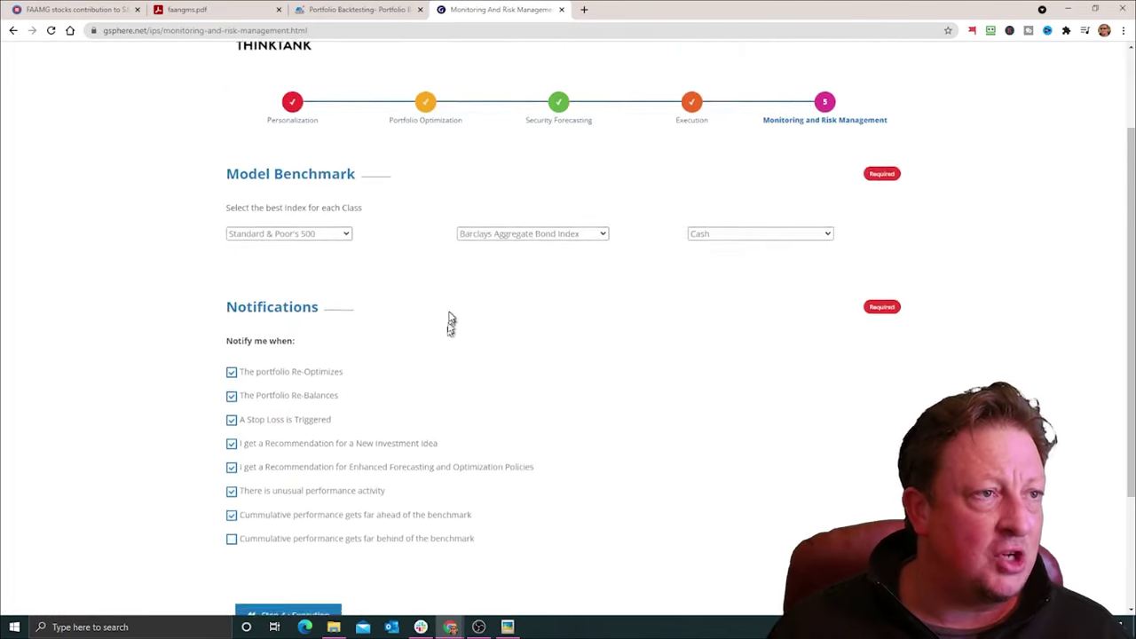
{"action": "scroll", "coordinate": [480, 268], "scroll_direction": "up", "scroll_amount": 1}
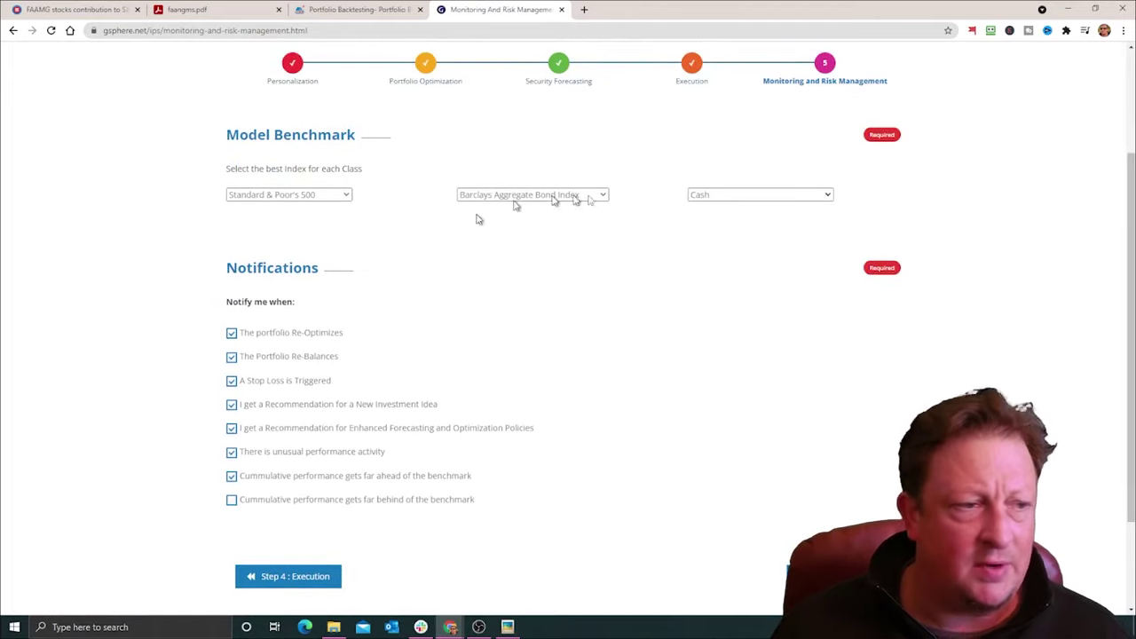
{"action": "left_click", "coordinate": [803, 576]}
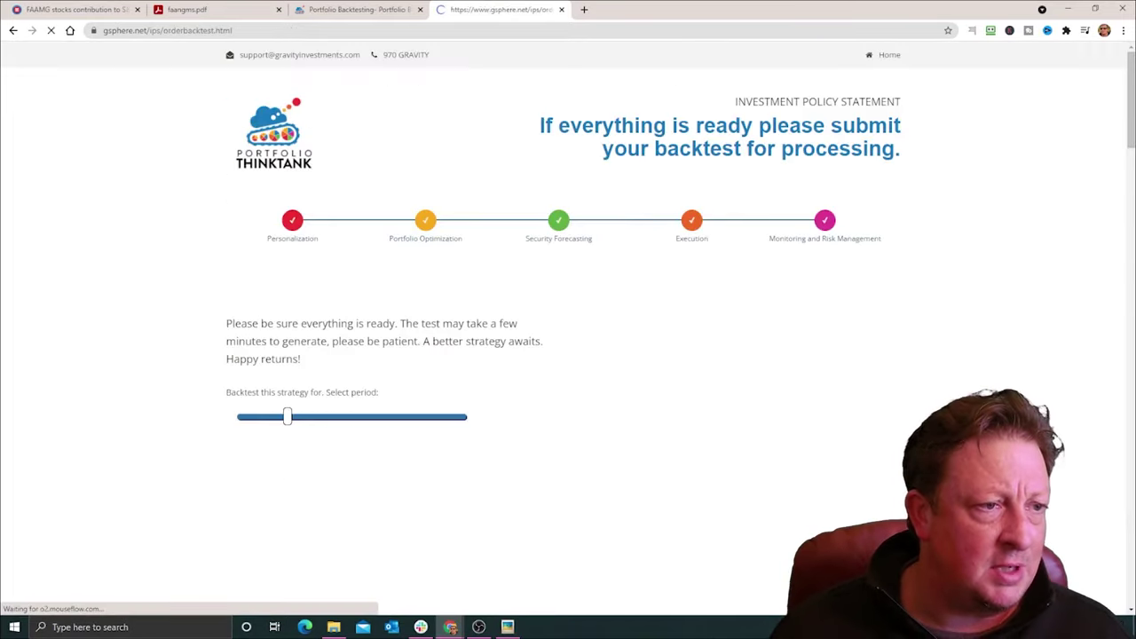
Step: Set the backtest period to 60 months and enter the contact's first and last name
{"action": "left_click", "coordinate": [348, 419]}
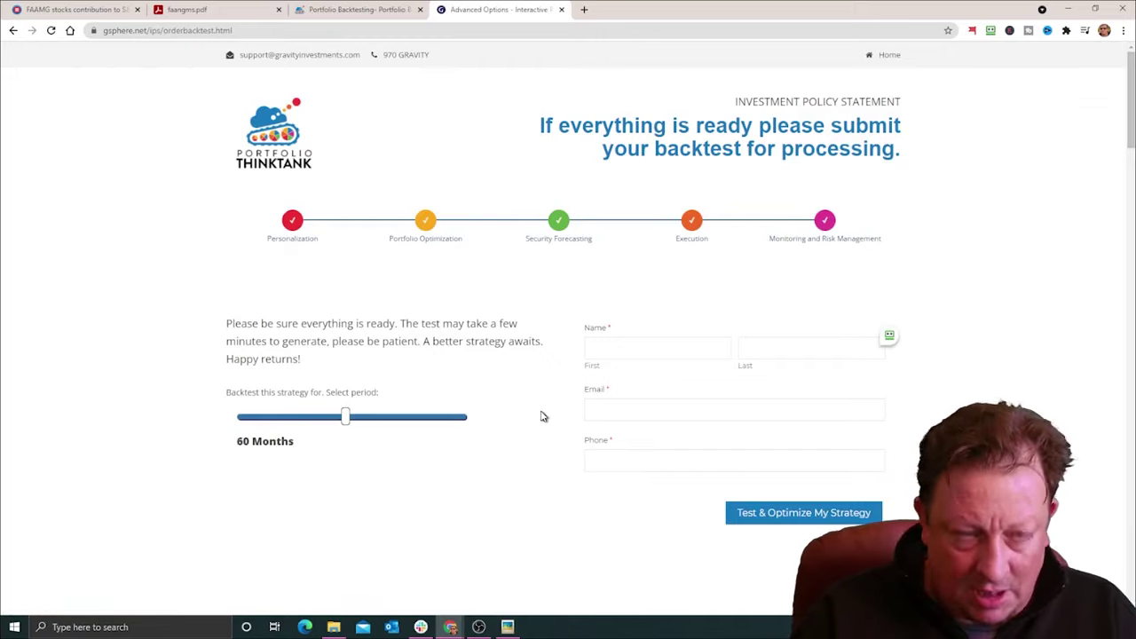
{"action": "left_click", "coordinate": [640, 346]}
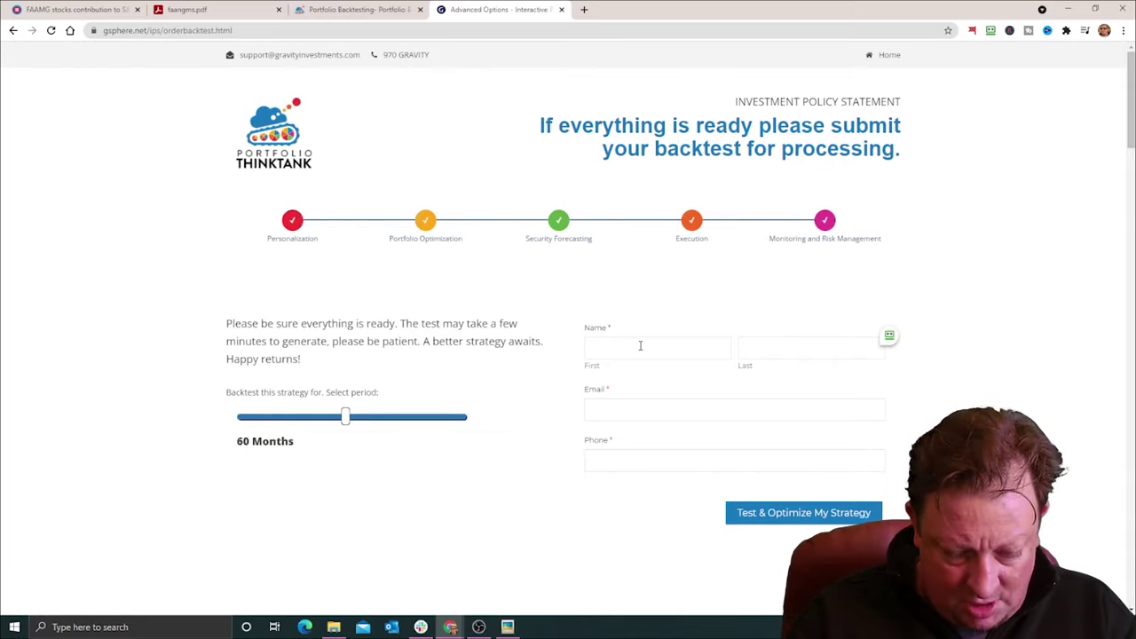
{"action": "key", "text": "Tab"}
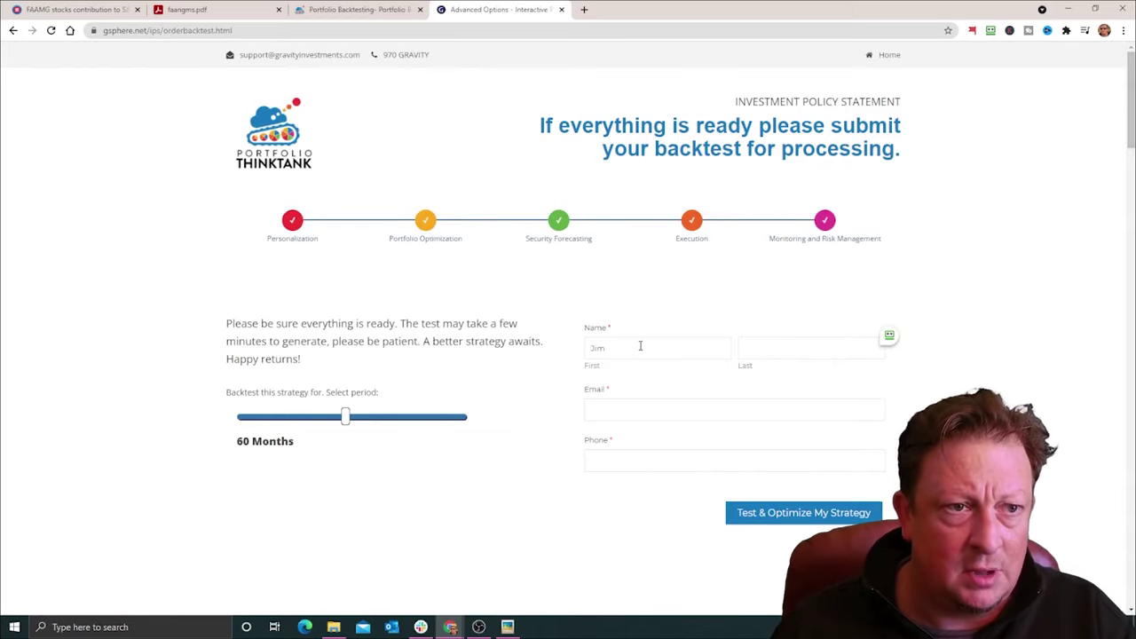
Step: Autofill a saved e-mail address and phone number, then submit with Test & Optimize My Strategy
{"action": "left_click", "coordinate": [613, 411]}
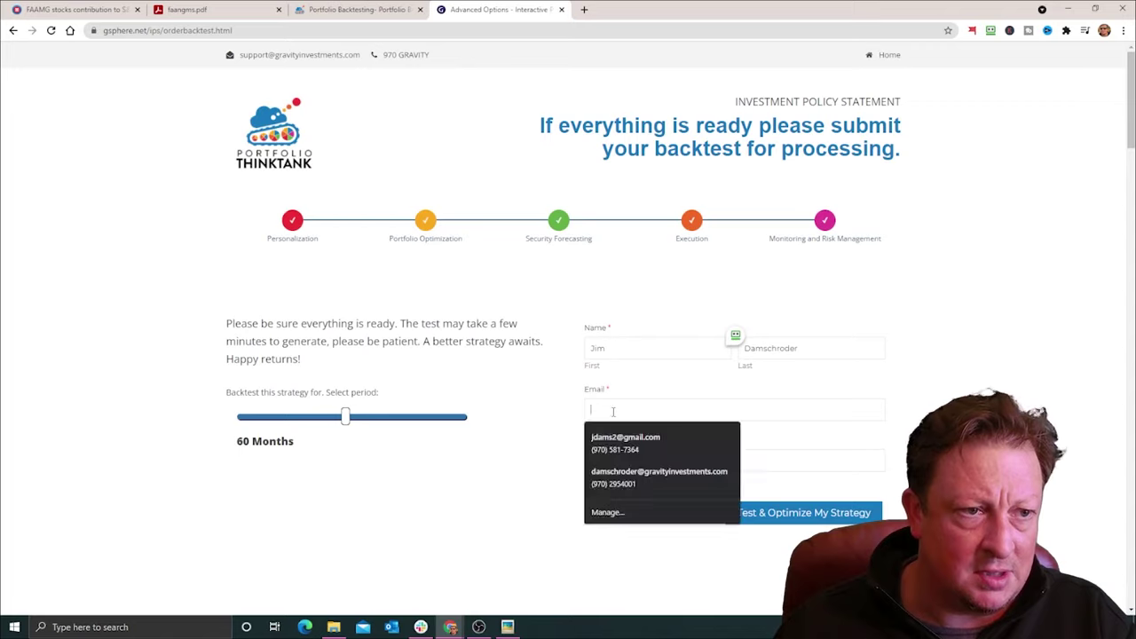
{"action": "left_click", "coordinate": [621, 437]}
{"action": "left_click", "coordinate": [705, 410]}
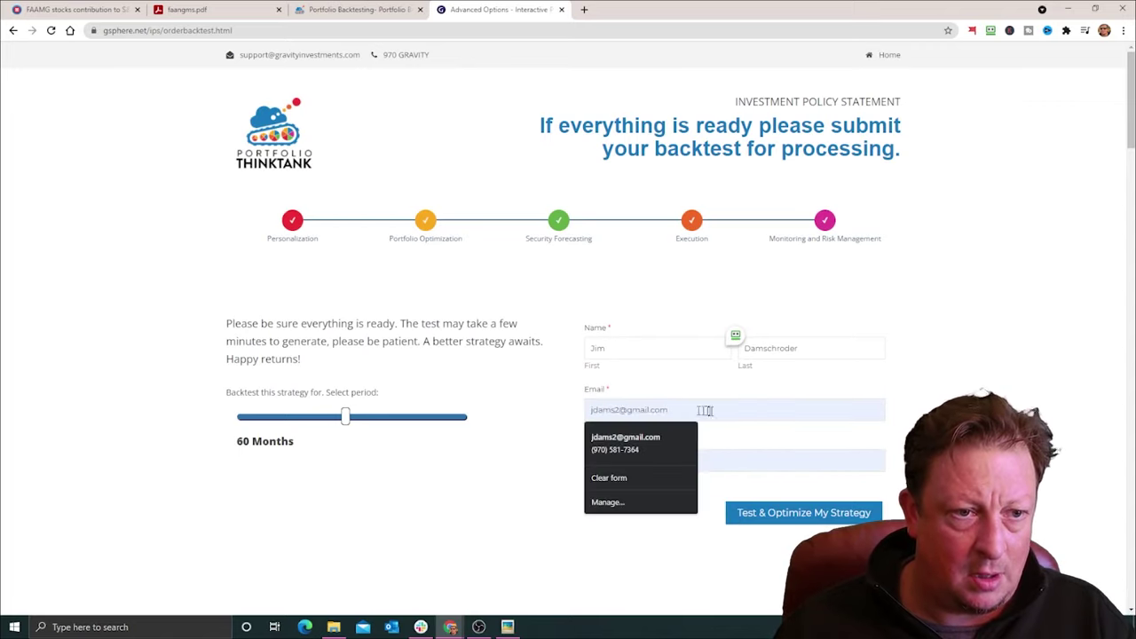
{"action": "left_click", "coordinate": [674, 442]}
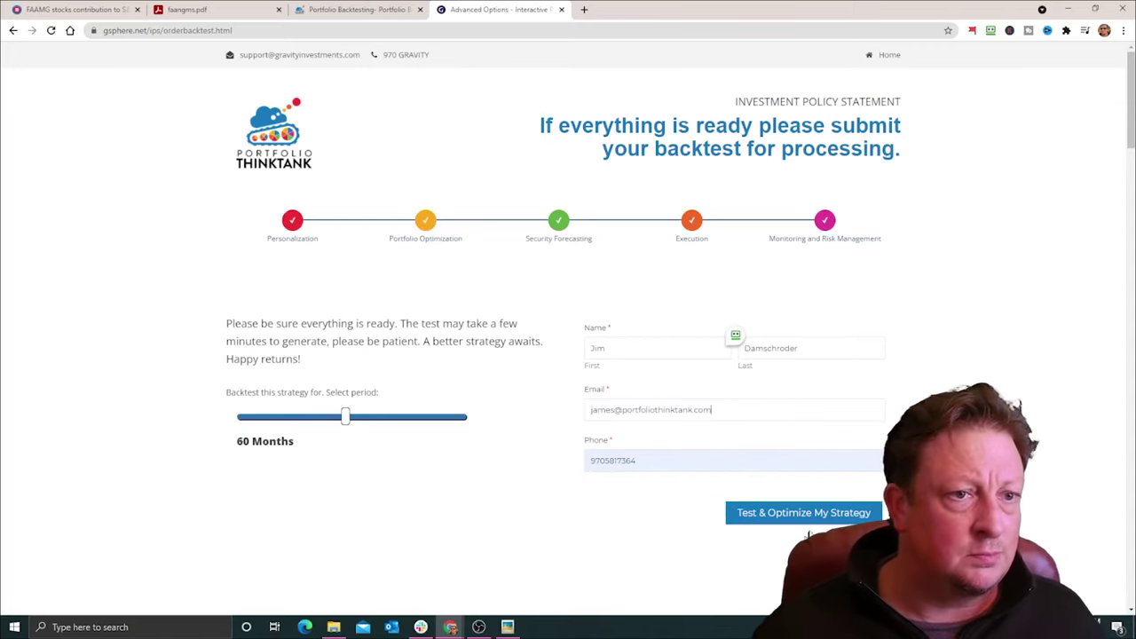
{"action": "left_click", "coordinate": [803, 512]}
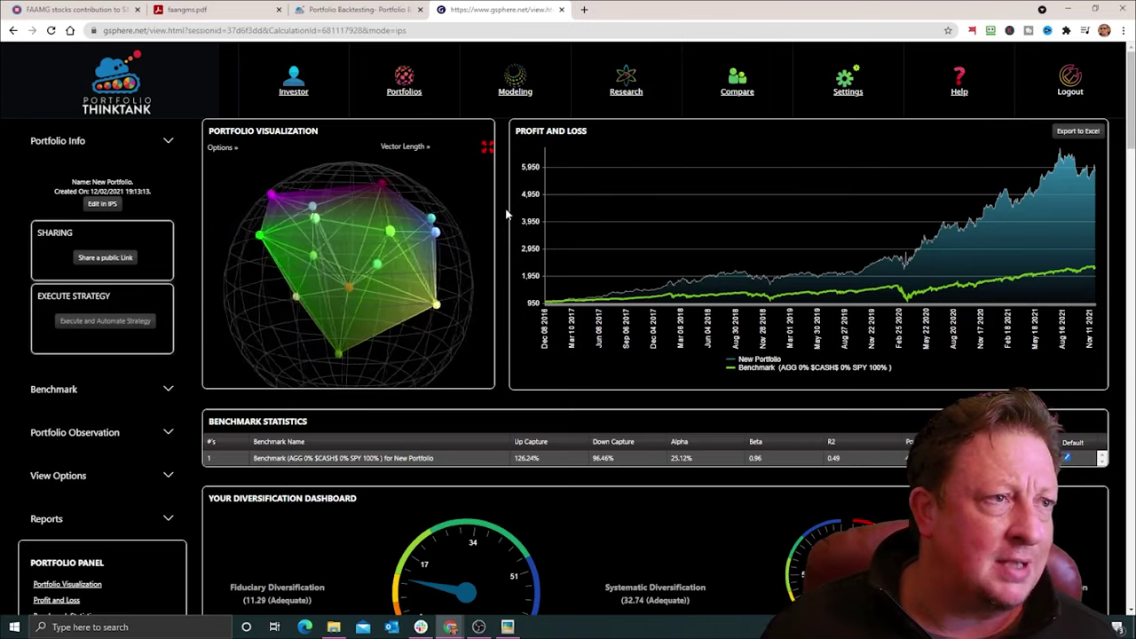
Step: Set the 3-D portfolio visualization options to Hide Sphere and Show Boxes
{"action": "left_click", "coordinate": [404, 147]}
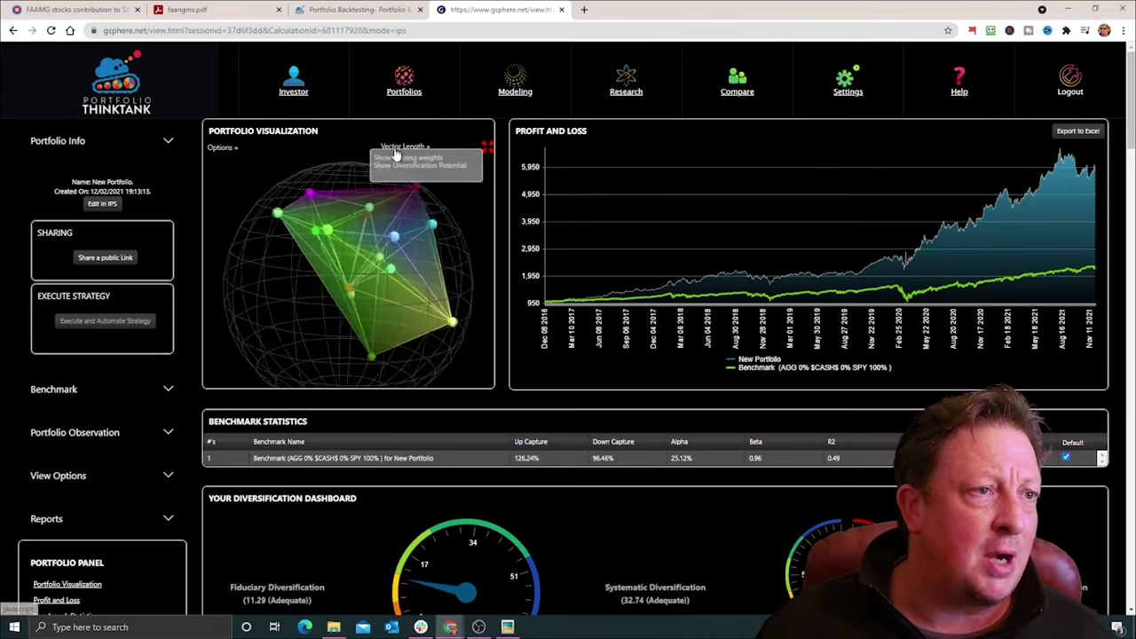
{"action": "left_click", "coordinate": [224, 148]}
{"action": "left_click", "coordinate": [227, 158]}
{"action": "left_click", "coordinate": [225, 166]}
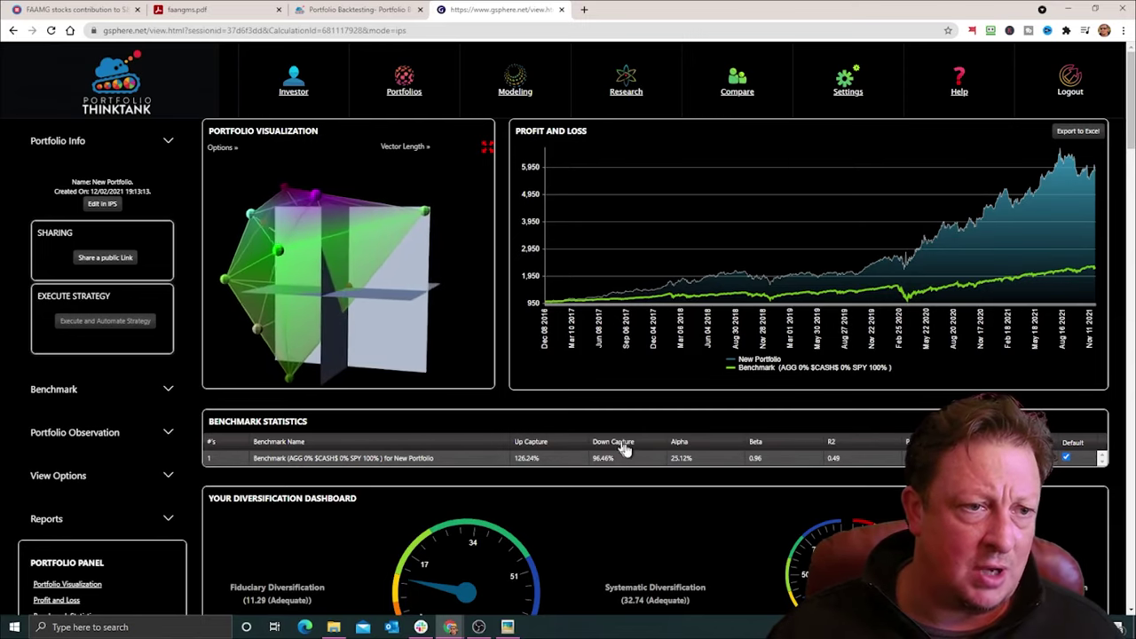
{"action": "scroll", "coordinate": [508, 373], "scroll_direction": "down", "scroll_amount": 1}
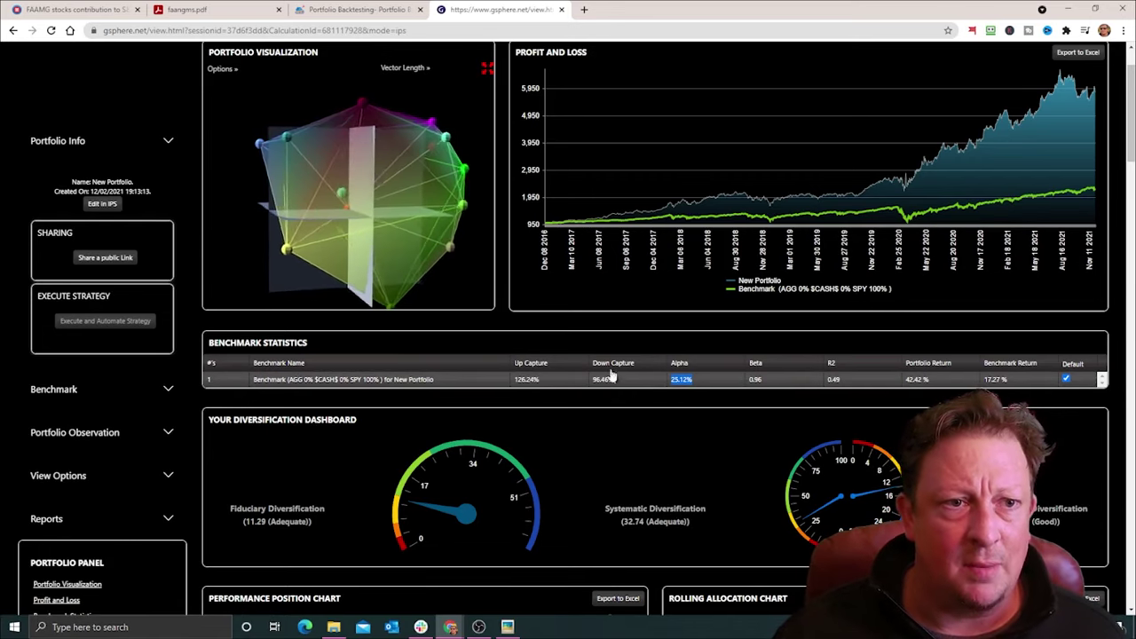
Step: Dismiss the sign-up popup with Later and inspect the Diversification Dashboard gauges
{"action": "scroll", "coordinate": [635, 366], "scroll_direction": "down", "scroll_amount": 3}
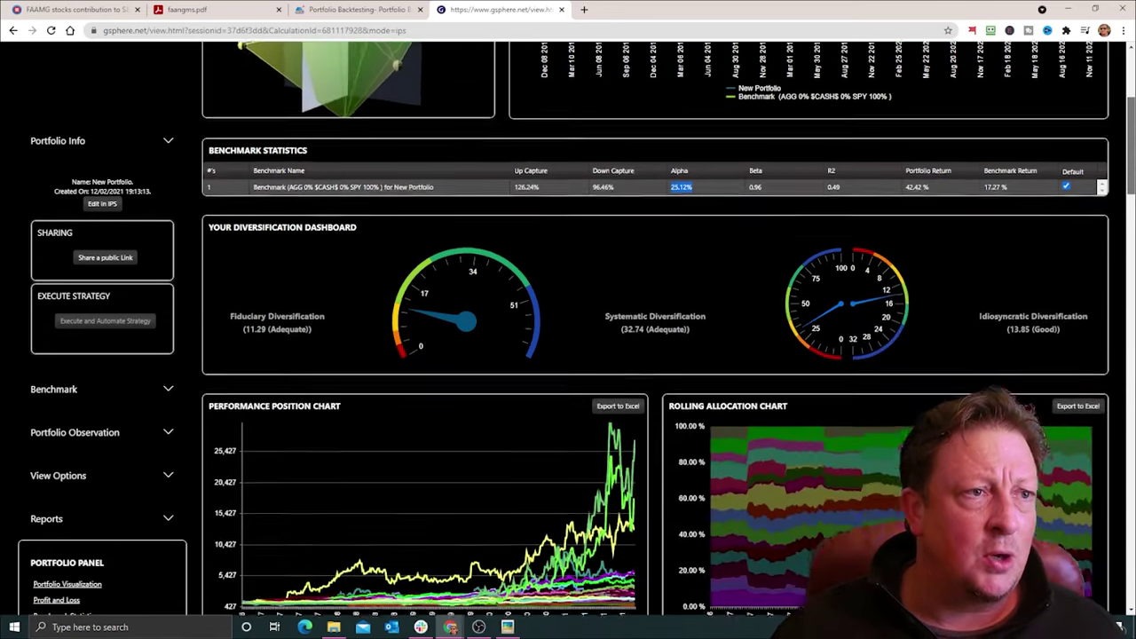
{"action": "scroll", "coordinate": [489, 231], "scroll_direction": "down", "scroll_amount": 2}
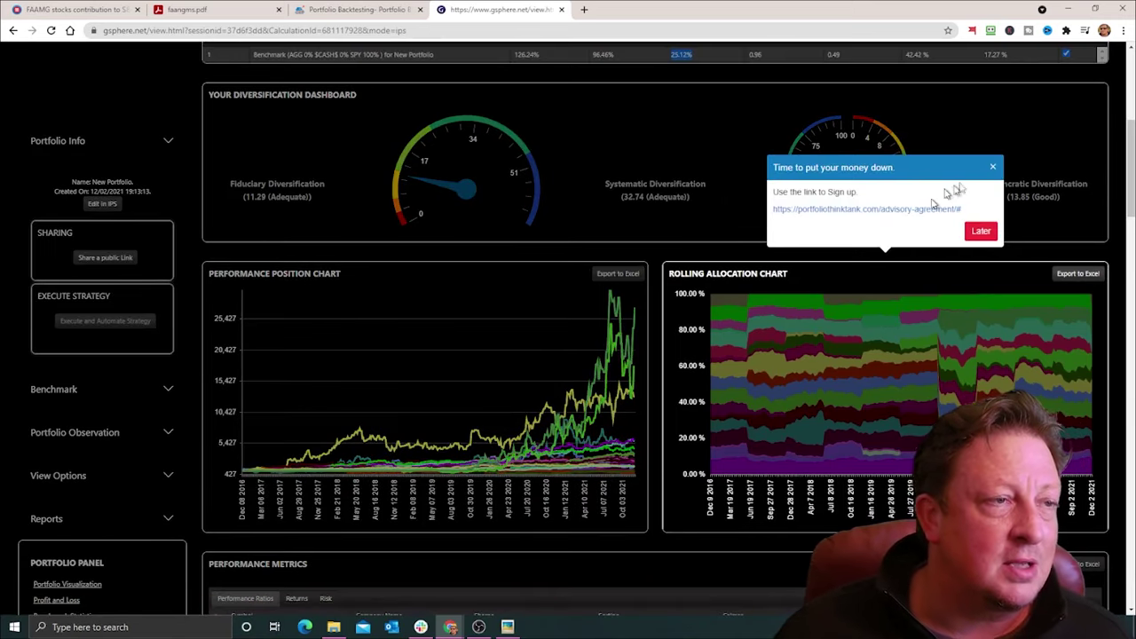
{"action": "left_click", "coordinate": [982, 232]}
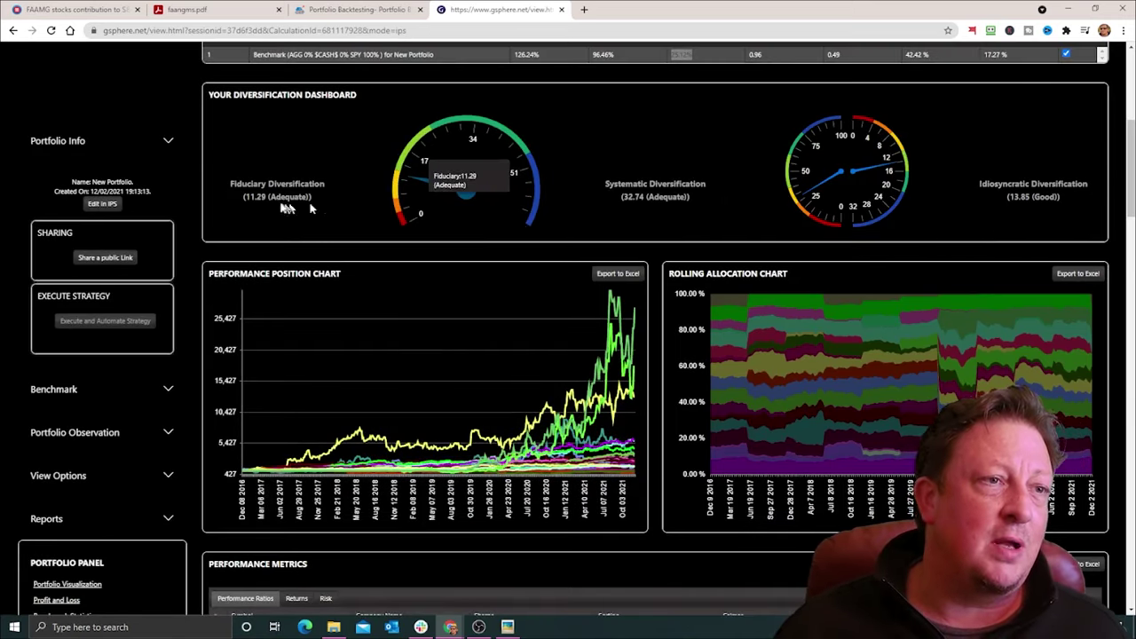
{"action": "mouse_move", "coordinate": [414, 197]}
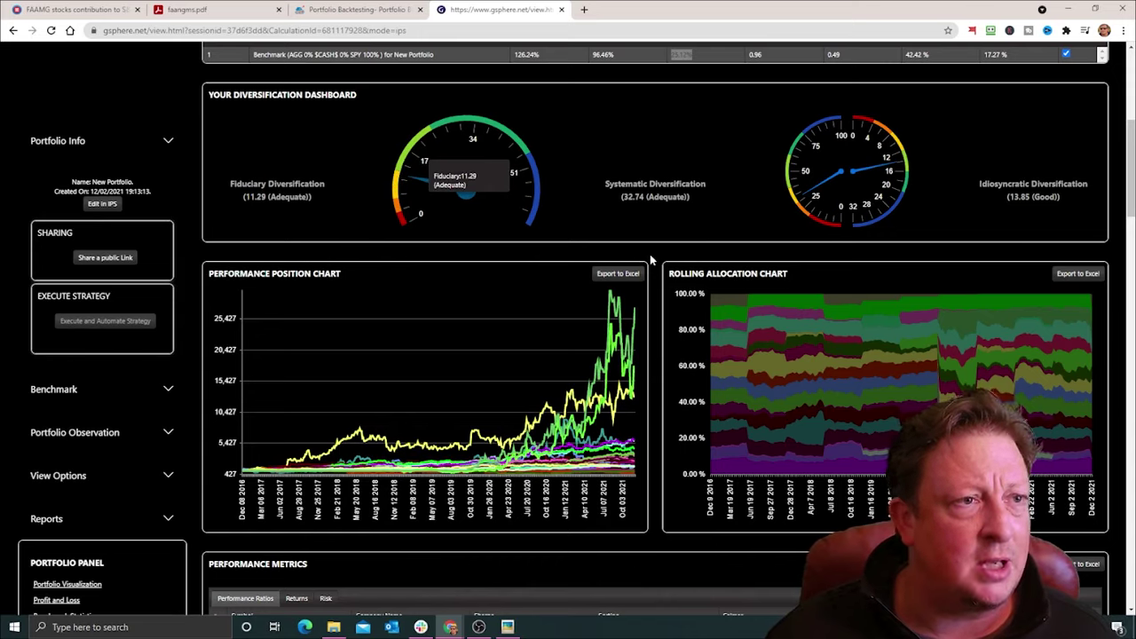
{"action": "left_click", "coordinate": [456, 246]}
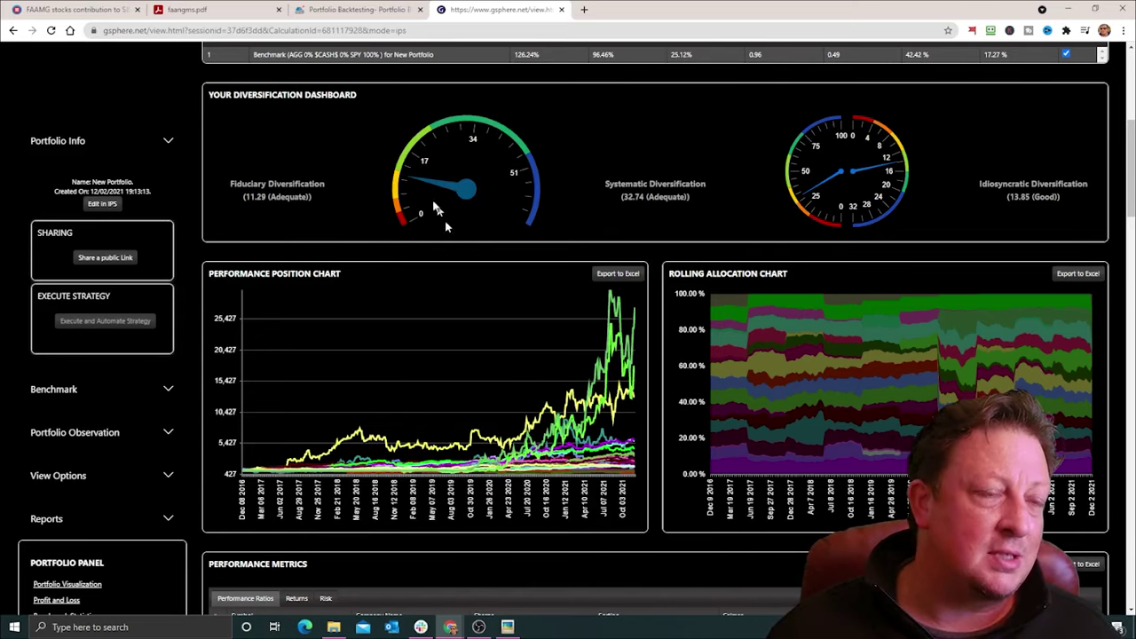
{"action": "mouse_move", "coordinate": [435, 190]}
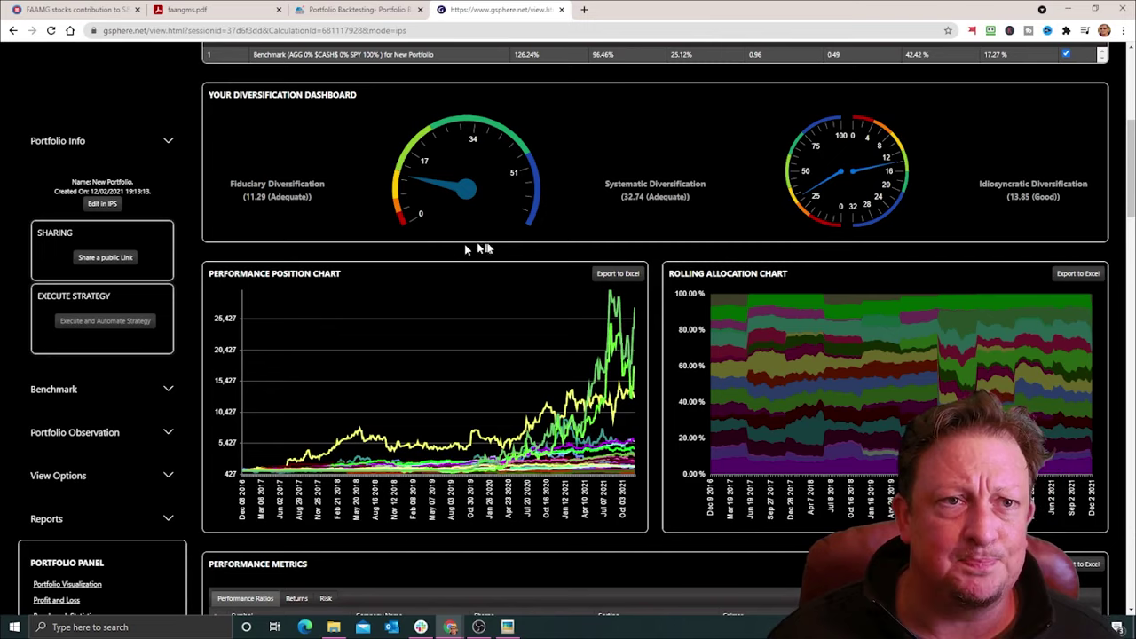
Step: Scroll past the Allocation, Risk and Return and Diversification Sources charts to the holdings table
{"action": "scroll", "coordinate": [671, 355], "scroll_direction": "down", "scroll_amount": 3}
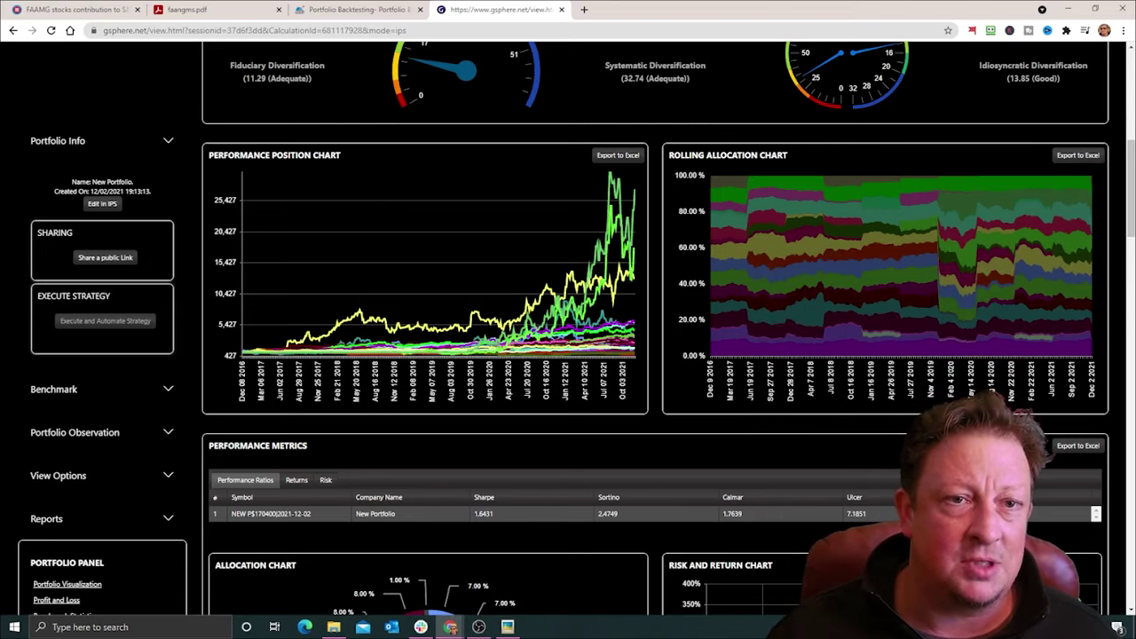
{"action": "scroll", "coordinate": [568, 337], "scroll_direction": "down", "scroll_amount": 2}
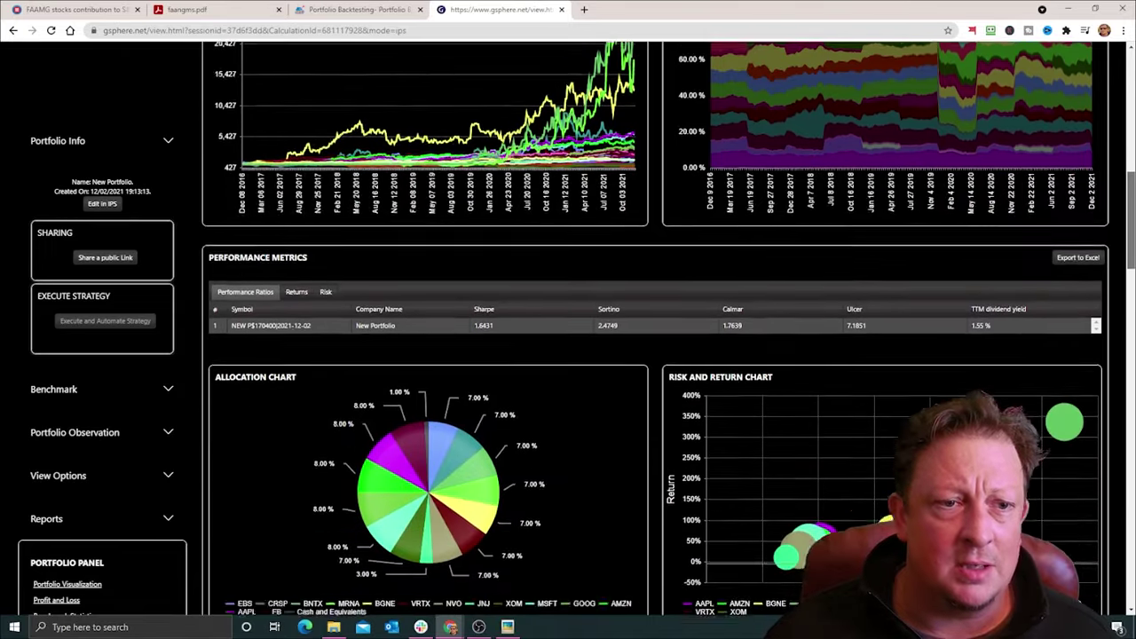
{"action": "scroll", "coordinate": [569, 337], "scroll_direction": "down", "scroll_amount": 2}
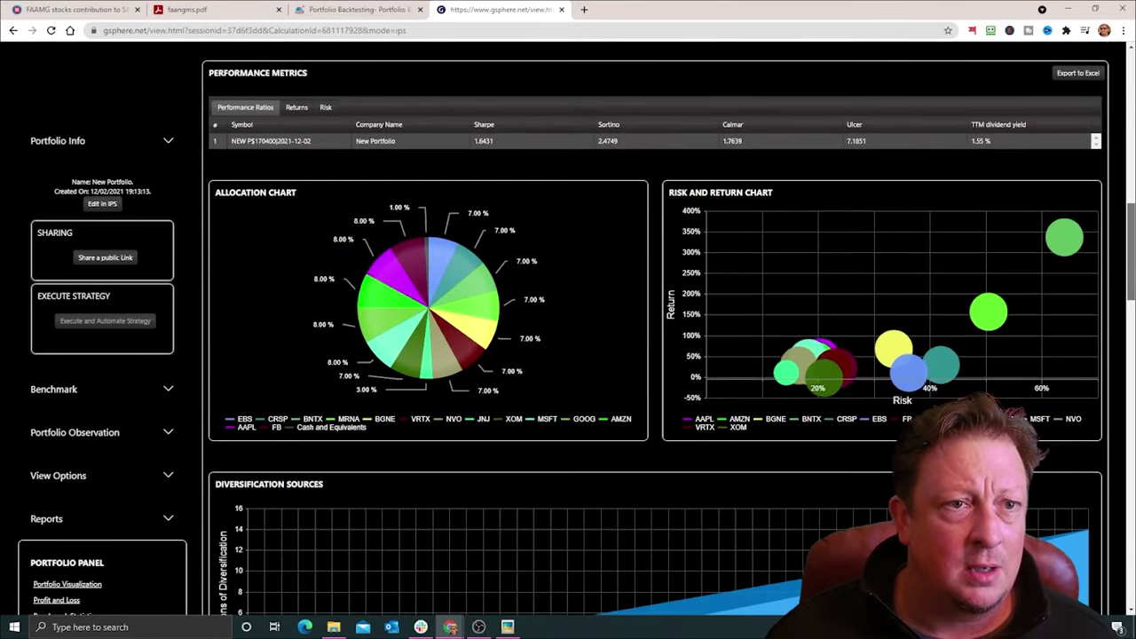
{"action": "scroll", "coordinate": [1116, 261], "scroll_direction": "down", "scroll_amount": 1}
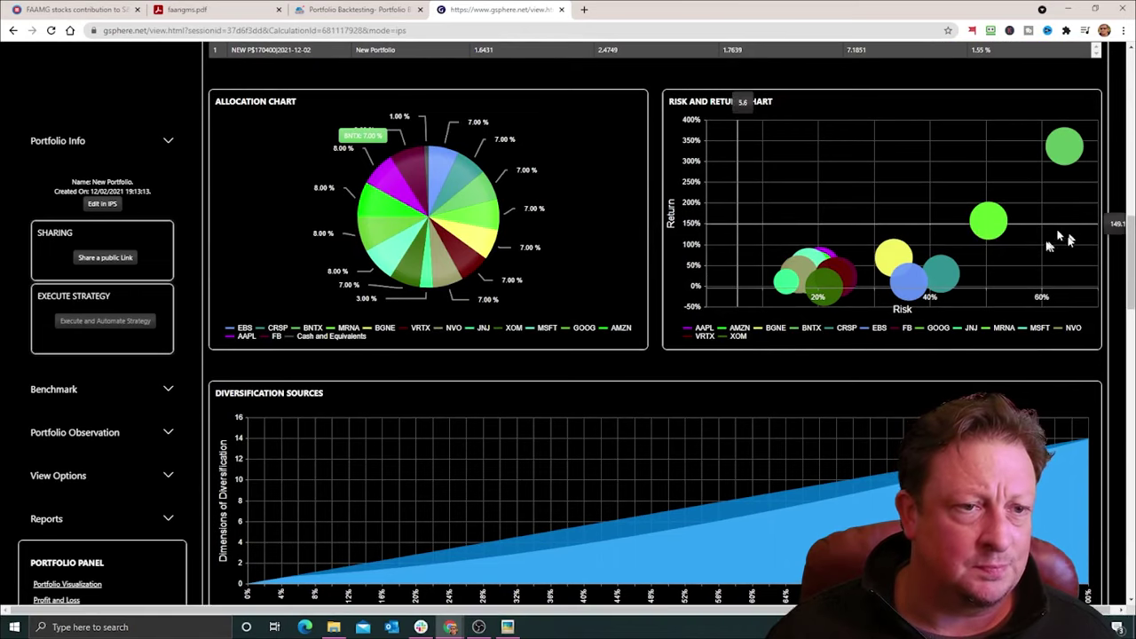
{"action": "scroll", "coordinate": [1057, 235], "scroll_direction": "up", "scroll_amount": 4}
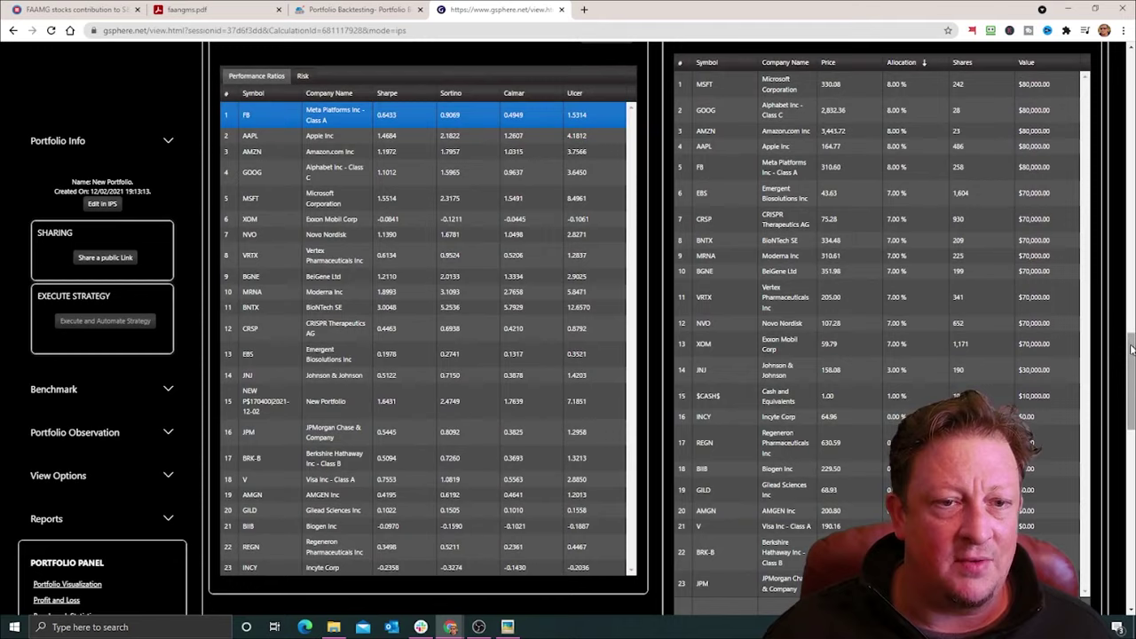
{"action": "scroll", "coordinate": [1131, 349], "scroll_direction": "down", "scroll_amount": 1}
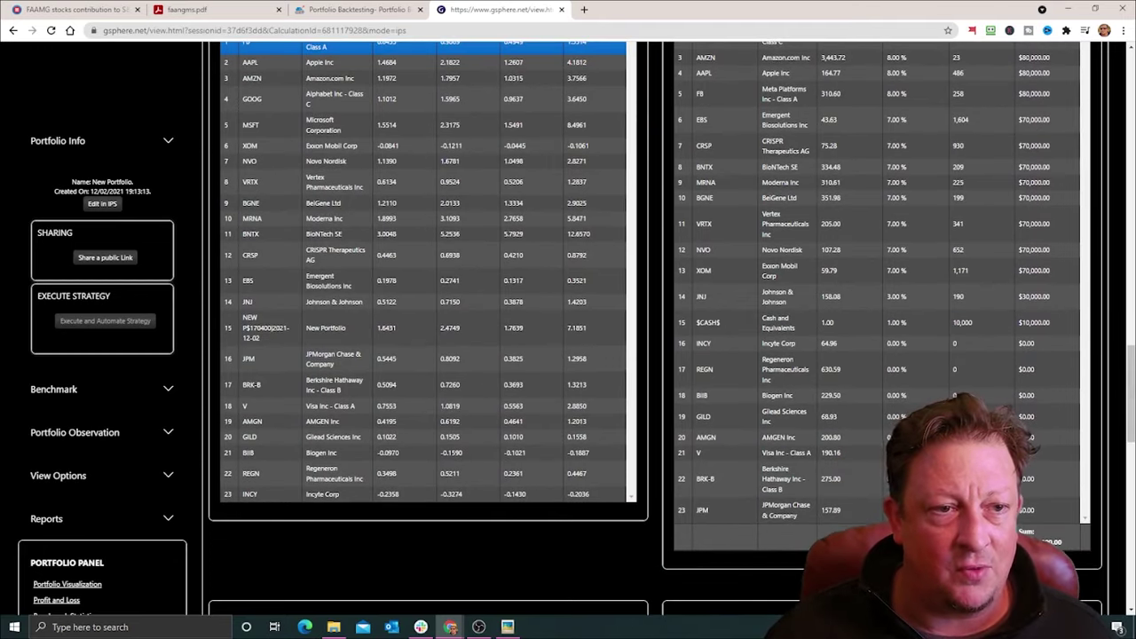
{"action": "scroll", "coordinate": [1131, 351], "scroll_direction": "up", "scroll_amount": 2}
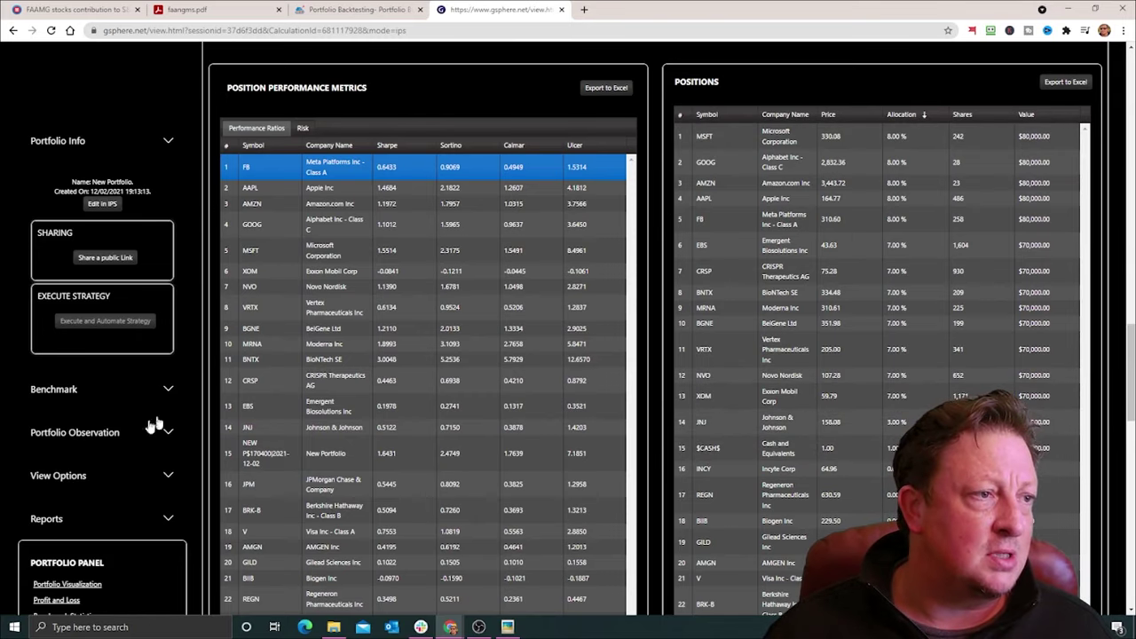
{"action": "left_click", "coordinate": [165, 476]}
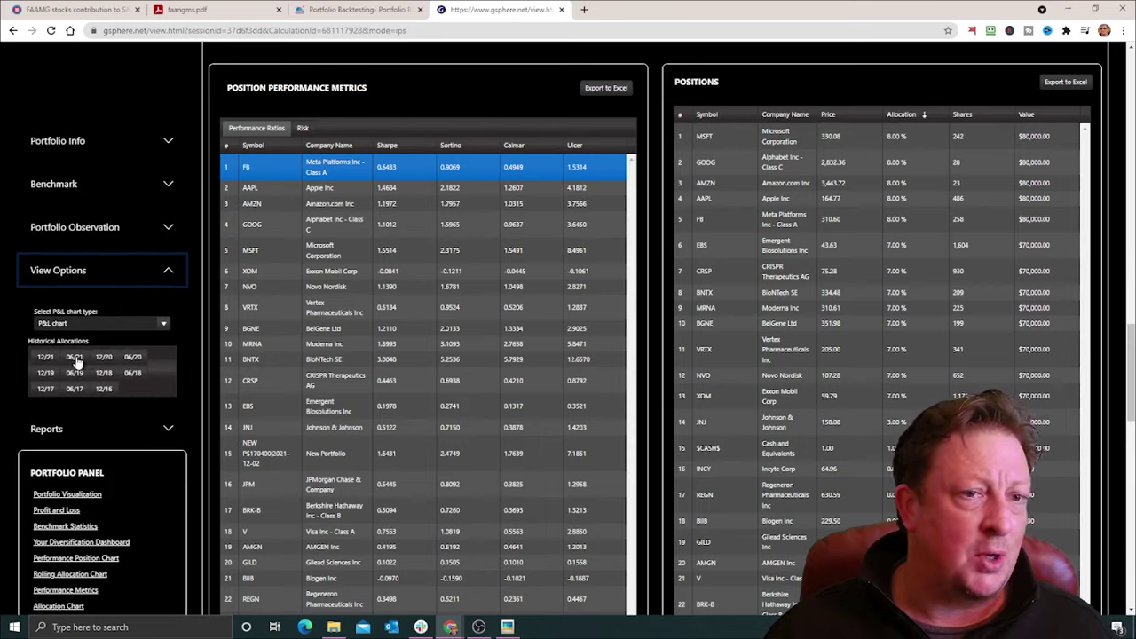
Step: Switch the historical allocation view to 12/20 and then 06/20
{"action": "left_click", "coordinate": [104, 357]}
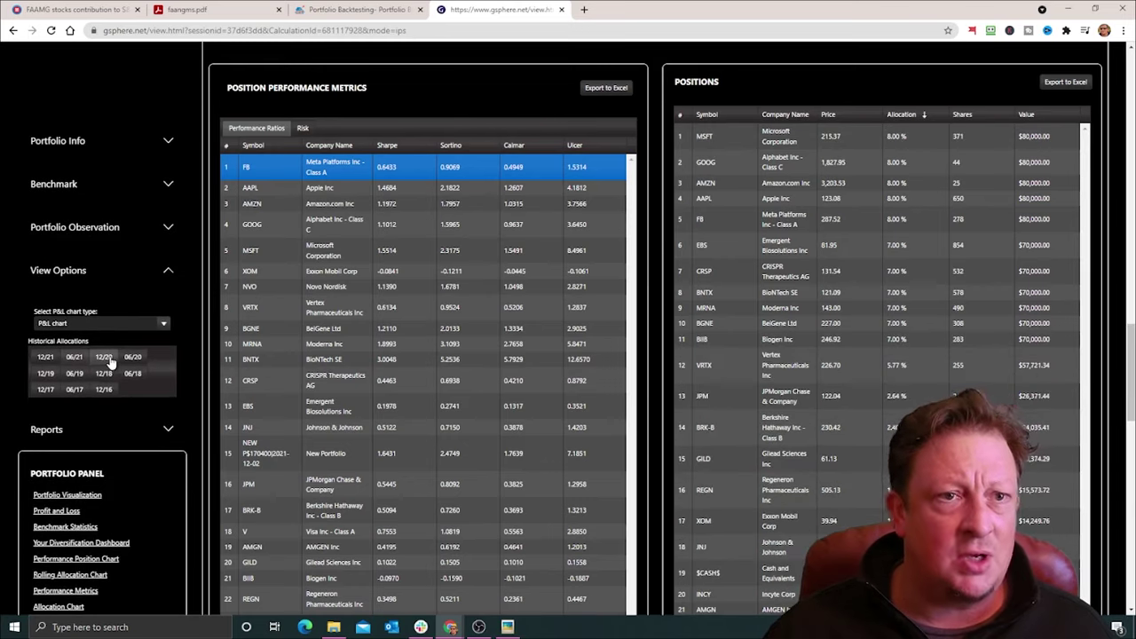
{"action": "left_click", "coordinate": [132, 357]}
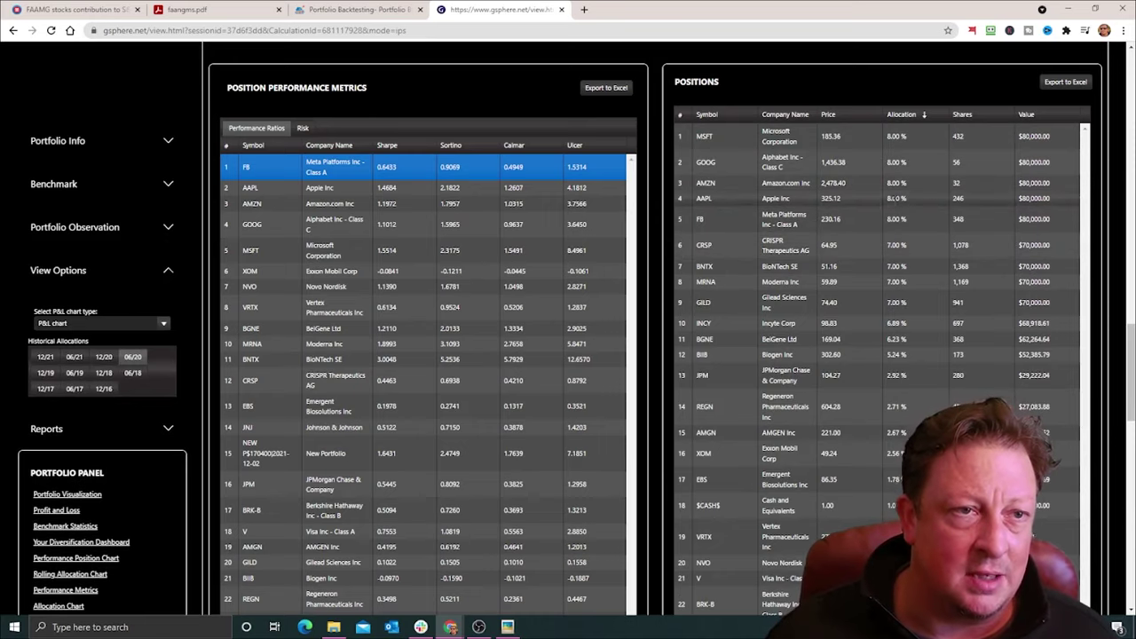
{"action": "scroll", "coordinate": [906, 382], "scroll_direction": "up", "scroll_amount": 1}
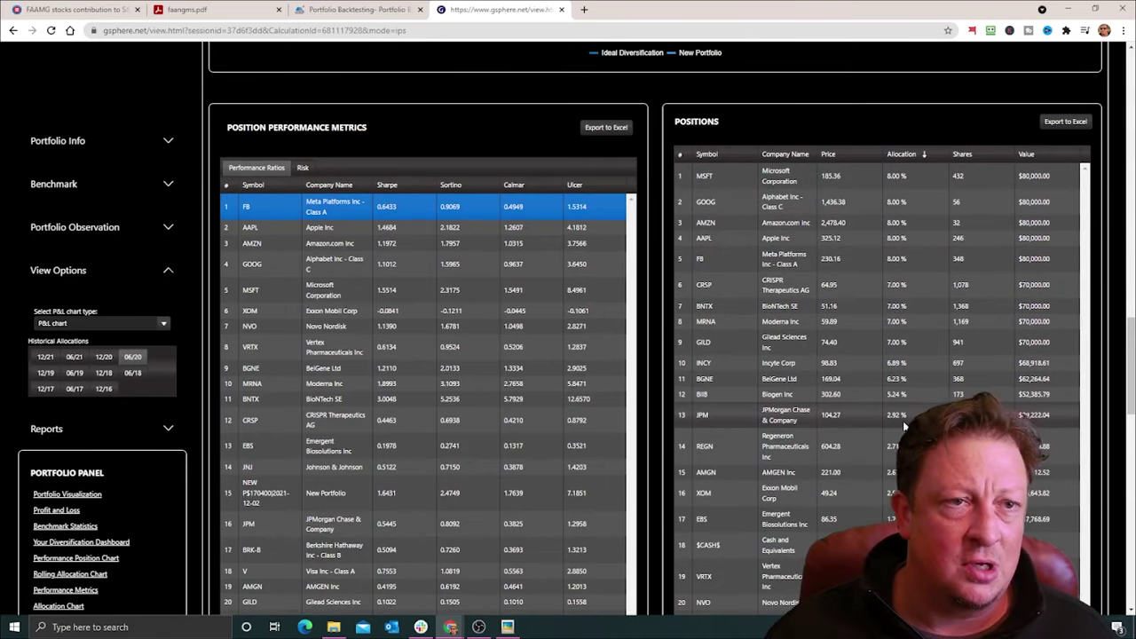
{"action": "scroll", "coordinate": [857, 448], "scroll_direction": "up", "scroll_amount": 3}
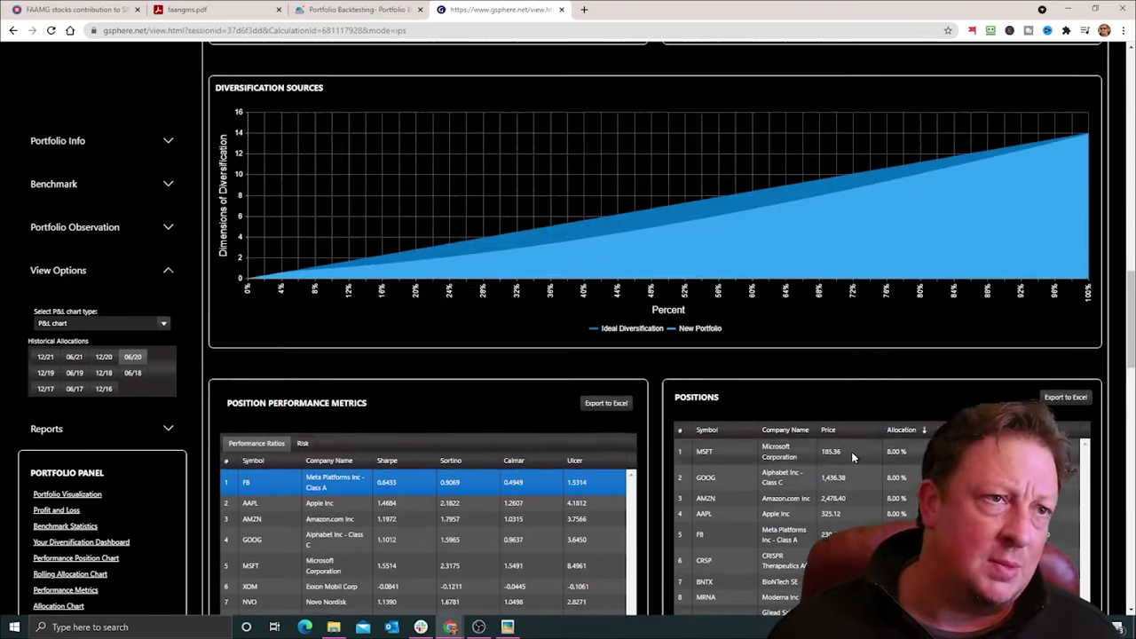
{"action": "scroll", "coordinate": [852, 452], "scroll_direction": "up", "scroll_amount": 2}
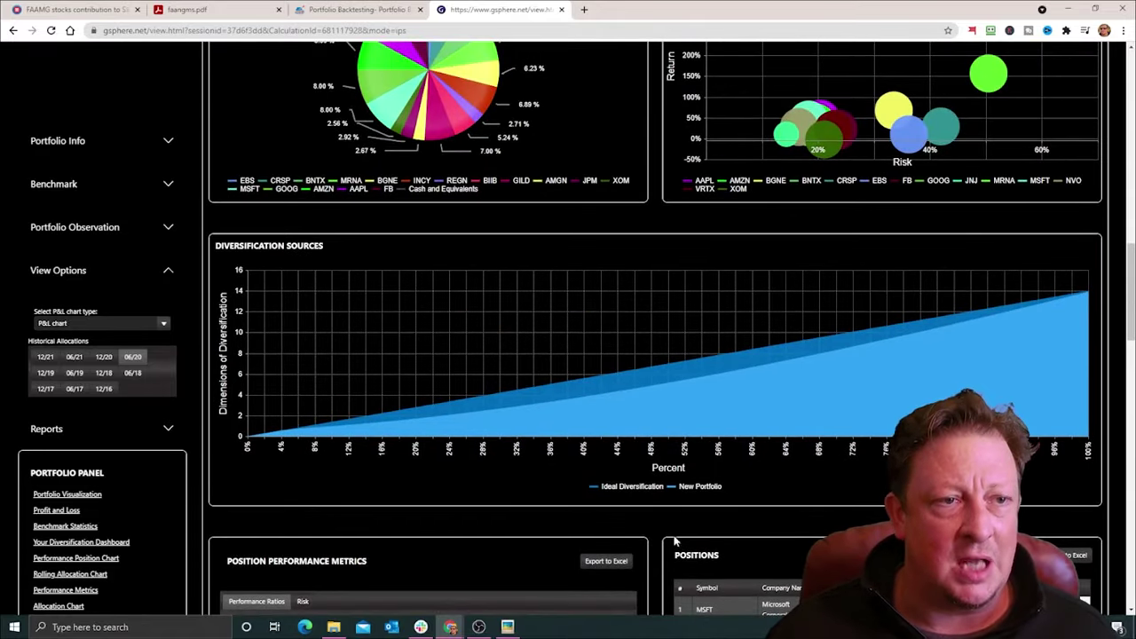
{"action": "scroll", "coordinate": [680, 528], "scroll_direction": "up", "scroll_amount": 1}
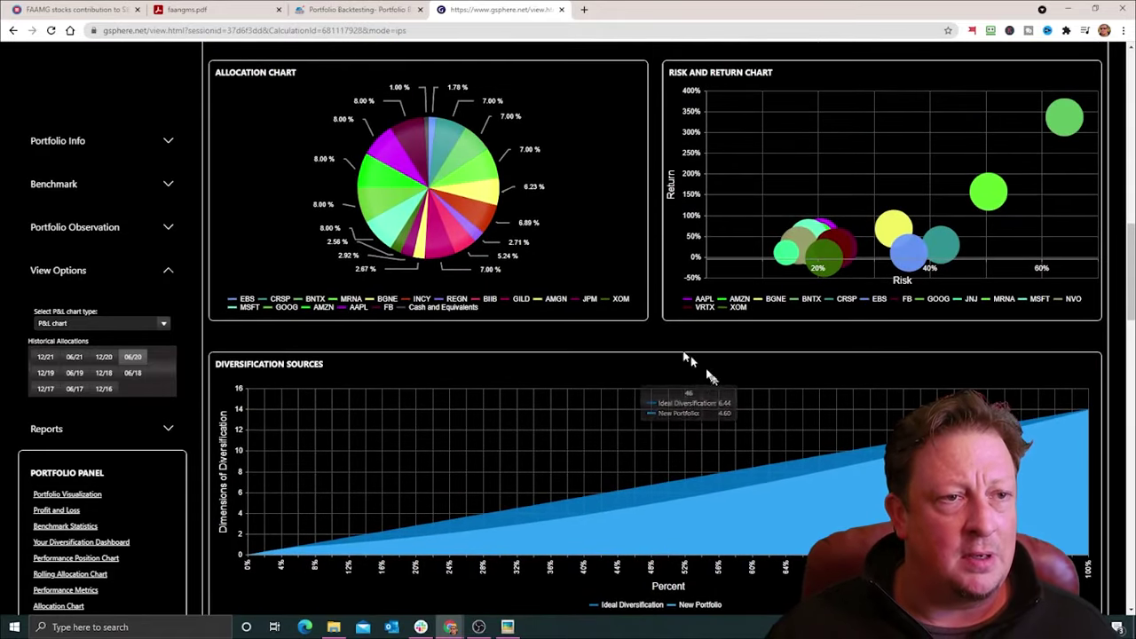
Step: Scroll through the 06/20 Positions and Performance Metrics tables to review holdings
{"action": "scroll", "coordinate": [661, 320], "scroll_direction": "down", "scroll_amount": 6}
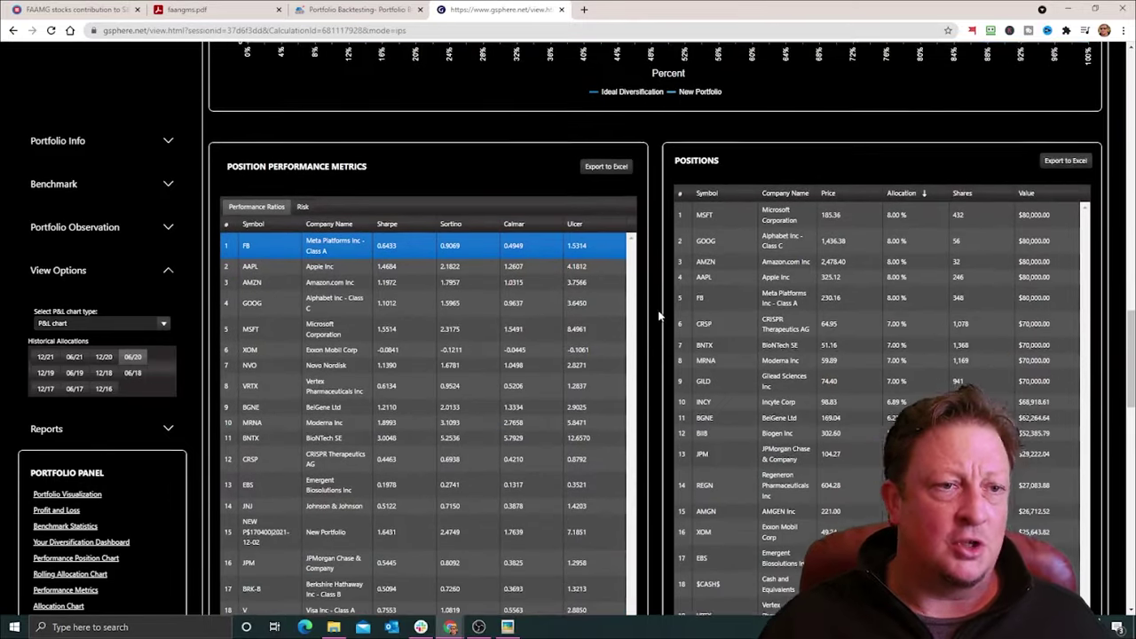
{"action": "scroll", "coordinate": [659, 315], "scroll_direction": "down", "scroll_amount": 1}
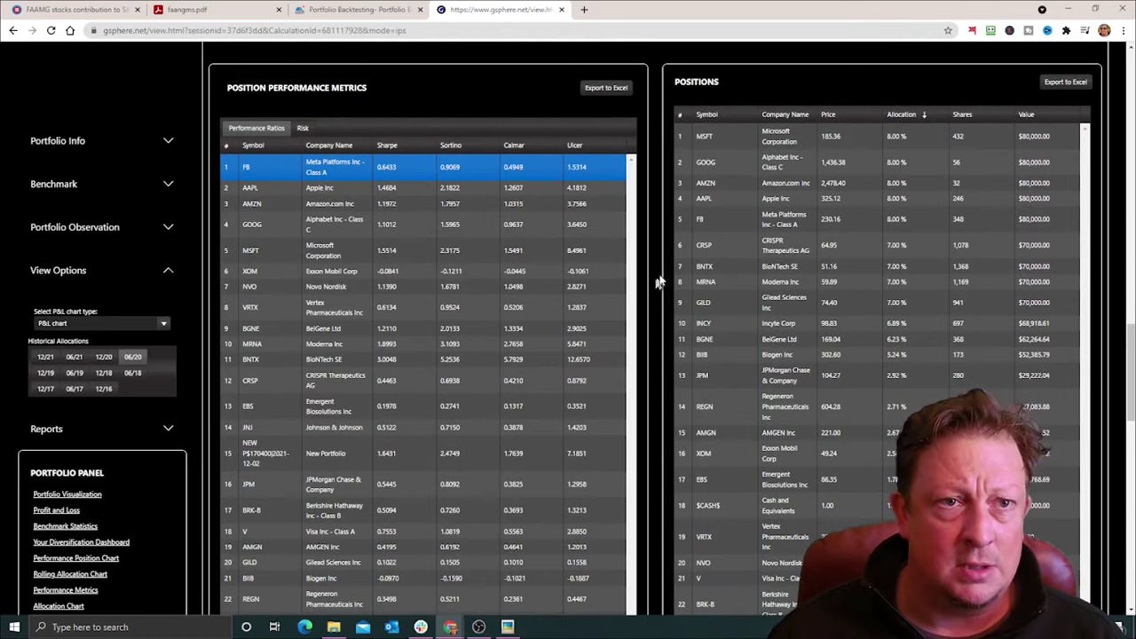
{"action": "scroll", "coordinate": [658, 282], "scroll_direction": "down", "scroll_amount": 3}
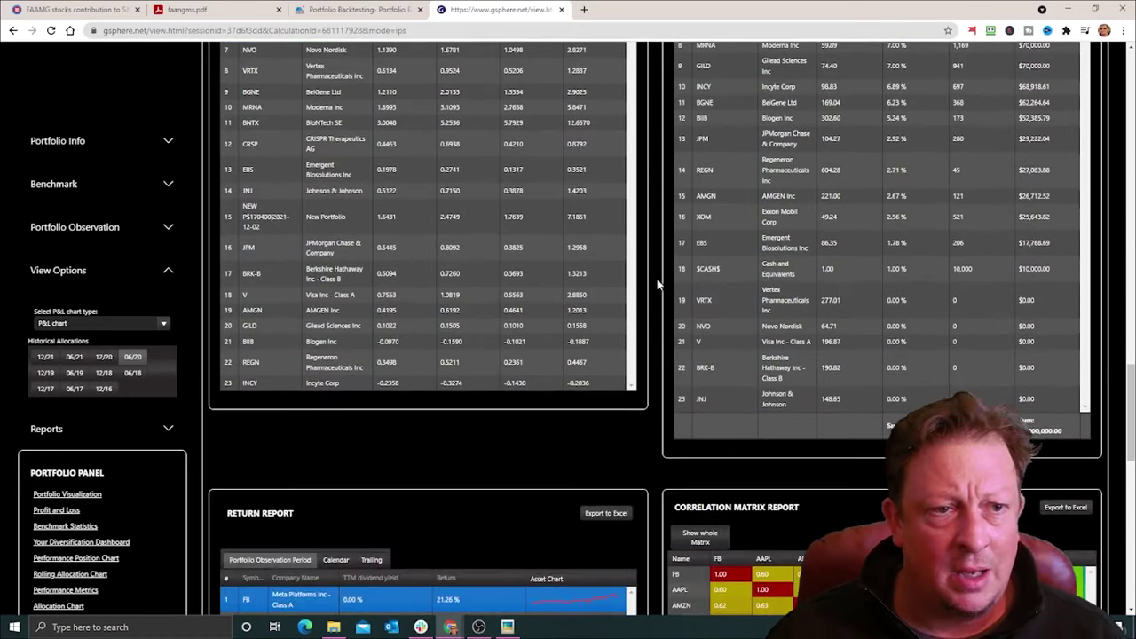
{"action": "scroll", "coordinate": [658, 284], "scroll_direction": "up", "scroll_amount": 4}
{"action": "scroll", "coordinate": [656, 286], "scroll_direction": "down", "scroll_amount": 3}
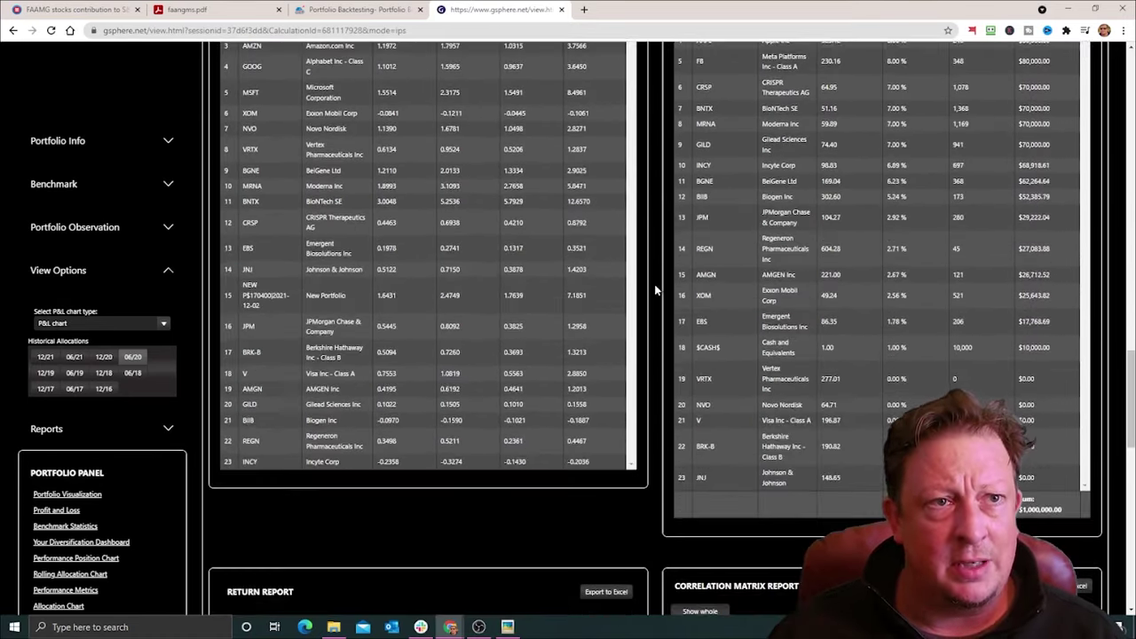
{"action": "scroll", "coordinate": [654, 294], "scroll_direction": "up", "scroll_amount": 2}
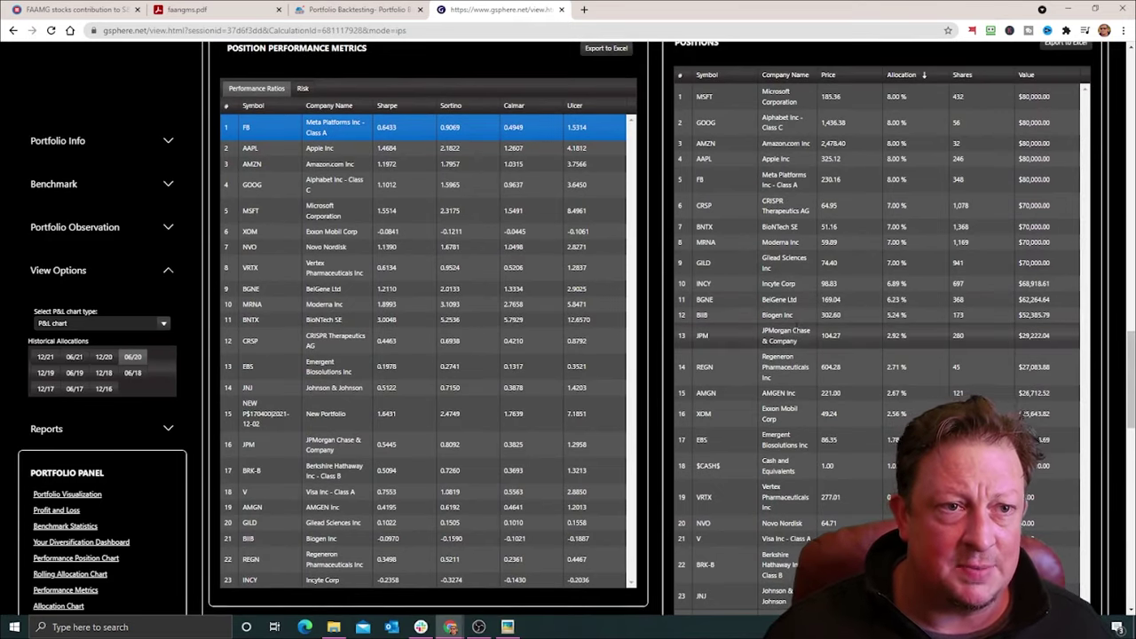
{"action": "scroll", "coordinate": [786, 338], "scroll_direction": "down", "scroll_amount": 1}
{"action": "scroll", "coordinate": [783, 347], "scroll_direction": "up", "scroll_amount": 1}
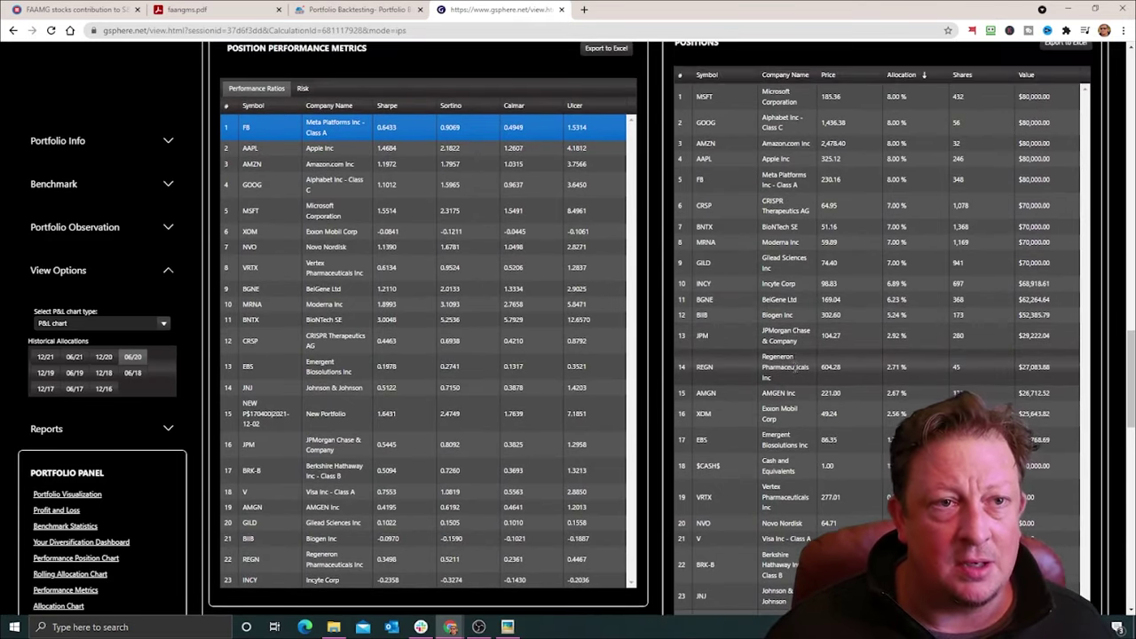
{"action": "scroll", "coordinate": [799, 359], "scroll_direction": "down", "scroll_amount": 2}
{"action": "scroll", "coordinate": [804, 359], "scroll_direction": "down", "scroll_amount": 5}
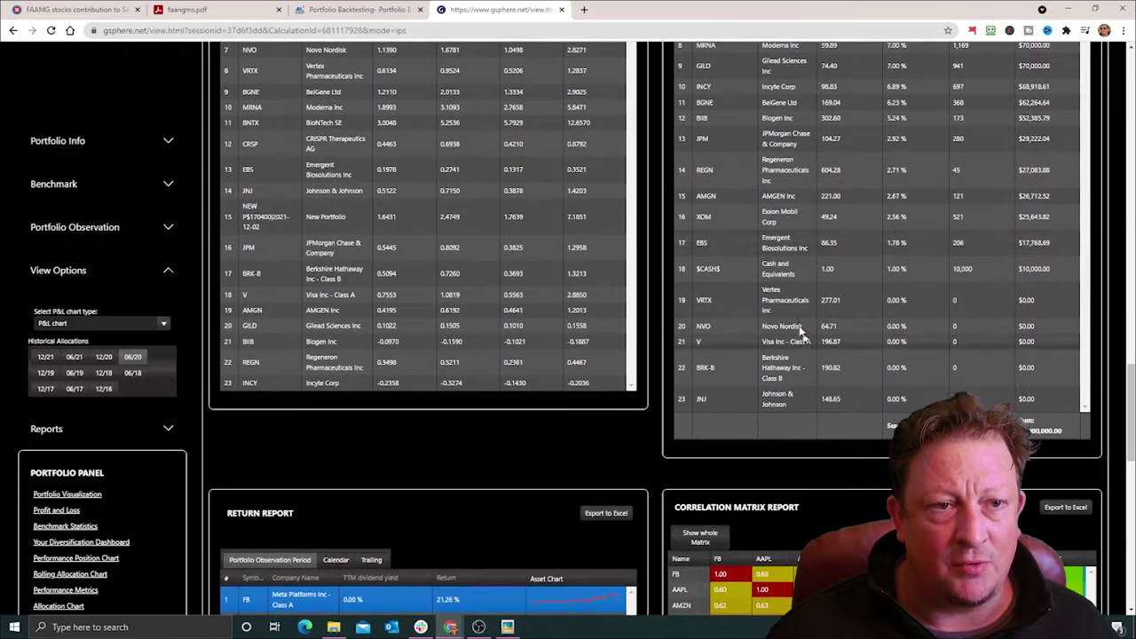
Step: Scroll down through the Return Report and Correlation Matrix Report, then drag back to the top
{"action": "scroll", "coordinate": [812, 266], "scroll_direction": "down", "scroll_amount": 3}
{"action": "scroll", "coordinate": [817, 255], "scroll_direction": "down", "scroll_amount": 2}
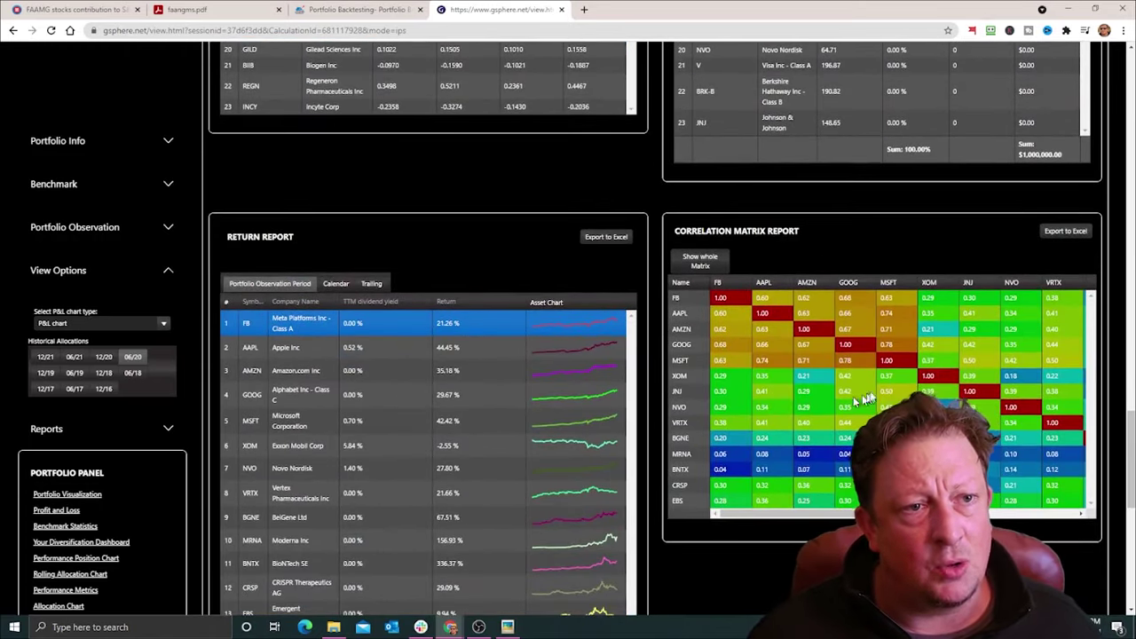
{"action": "scroll", "coordinate": [815, 350], "scroll_direction": "down", "scroll_amount": 2}
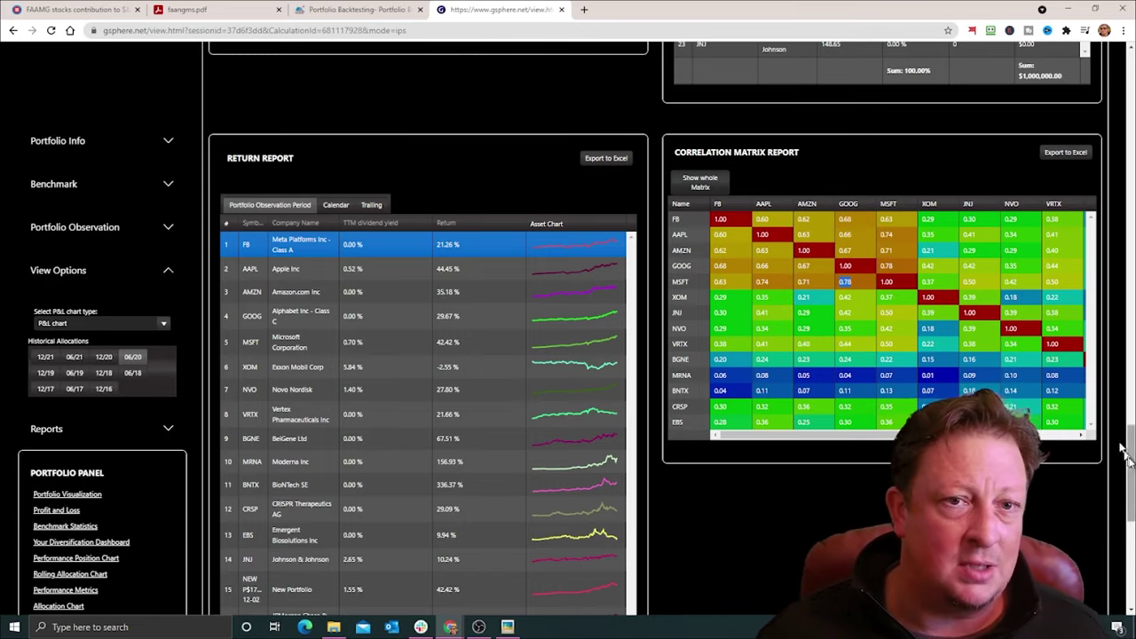
{"action": "left_click_drag", "start_coordinate": [1132, 465], "coordinate": [1132, 97]}
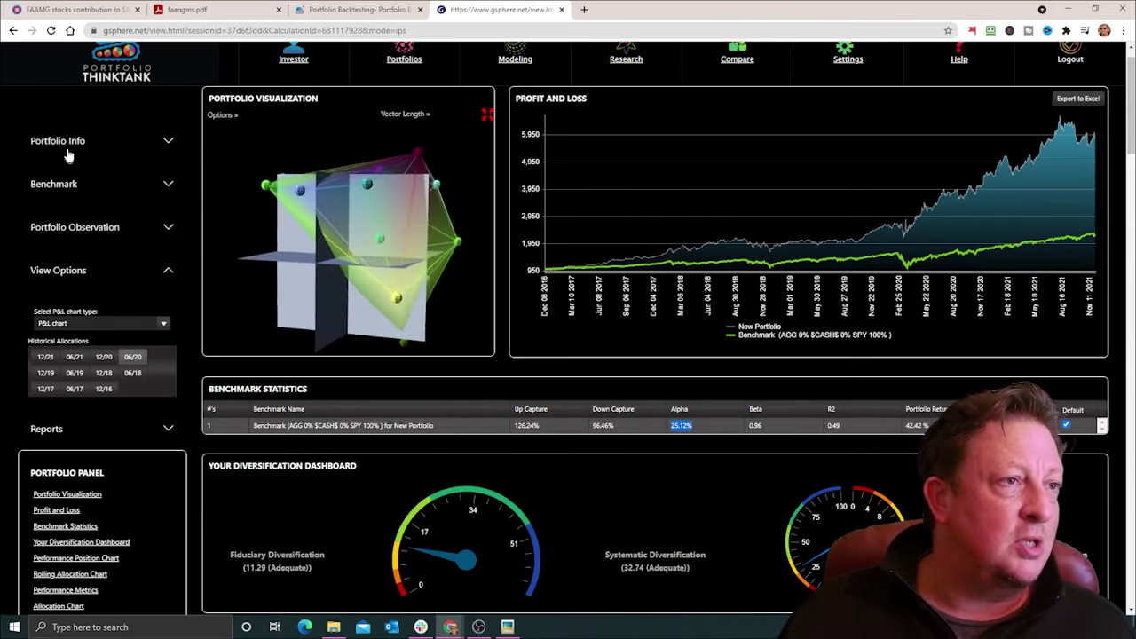
Step: Expand Portfolio Info and choose Share a public Link, bringing up the 'Cool. Lets Go.' prompt
{"action": "left_click", "coordinate": [169, 140]}
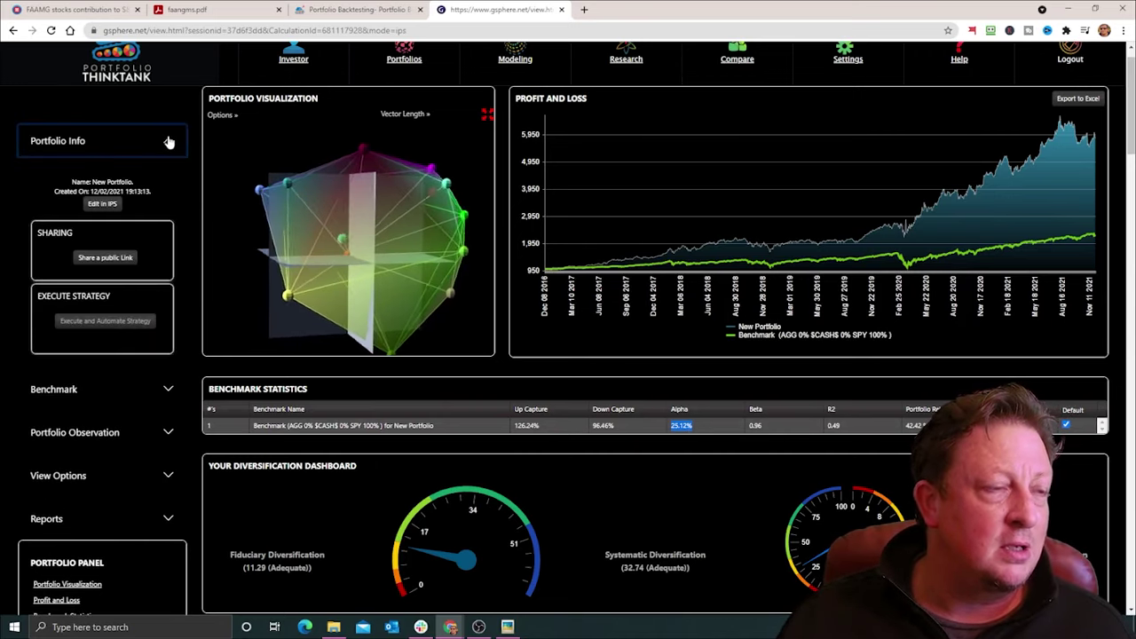
{"action": "left_click", "coordinate": [105, 258]}
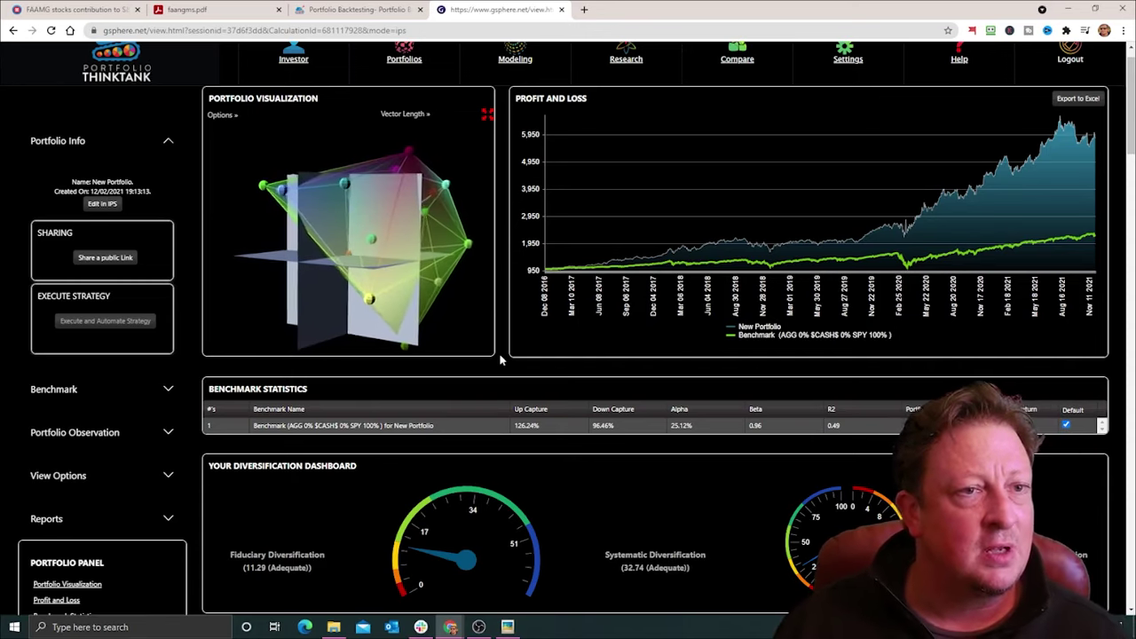
{"action": "scroll", "coordinate": [500, 359], "scroll_direction": "up", "scroll_amount": 1}
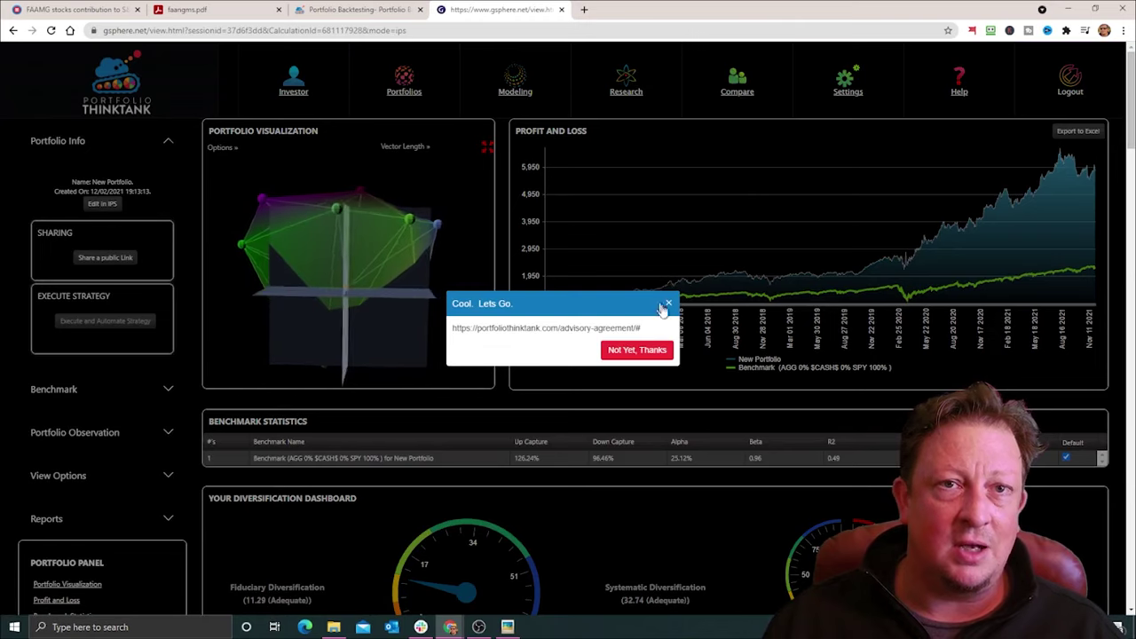
Step: Close the 'Cool. Lets Go.' advisory prompt, then scroll through New Portfolio's backtest dashboard and return to its top
{"action": "left_click", "coordinate": [669, 308]}
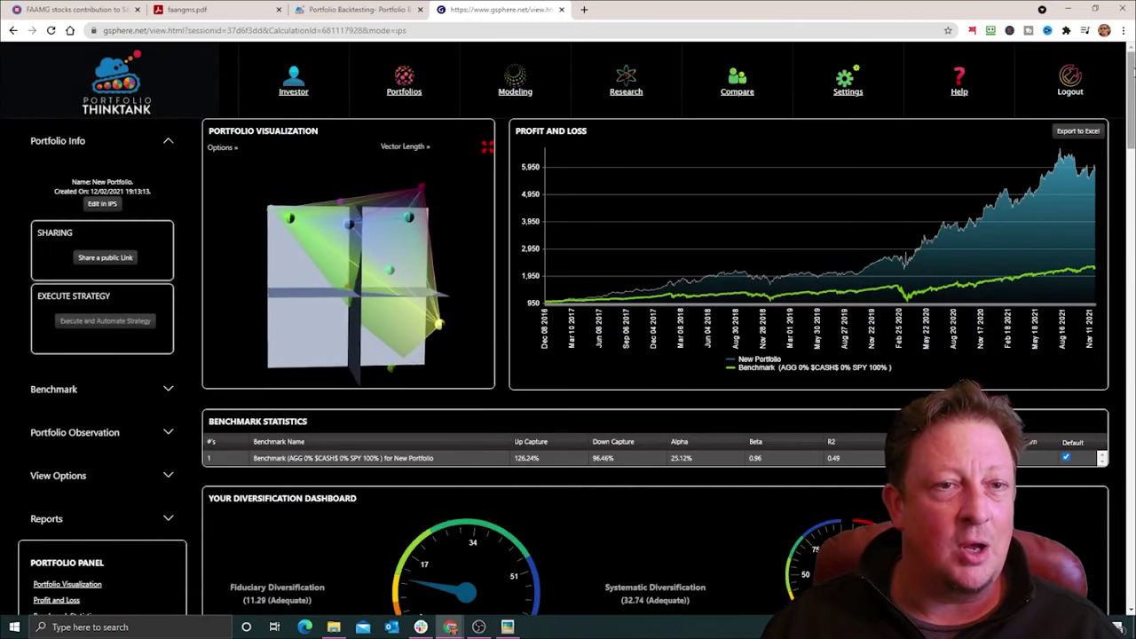
{"action": "scroll", "coordinate": [1132, 71], "scroll_direction": "down", "scroll_amount": 2}
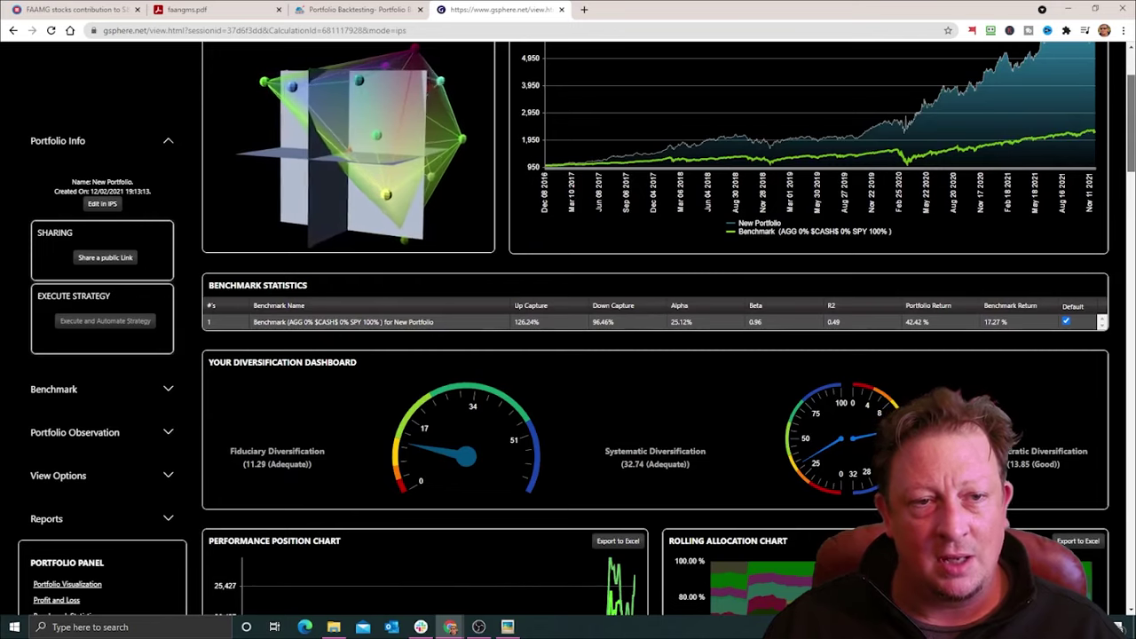
{"action": "scroll", "coordinate": [1132, 76], "scroll_direction": "up", "scroll_amount": 2}
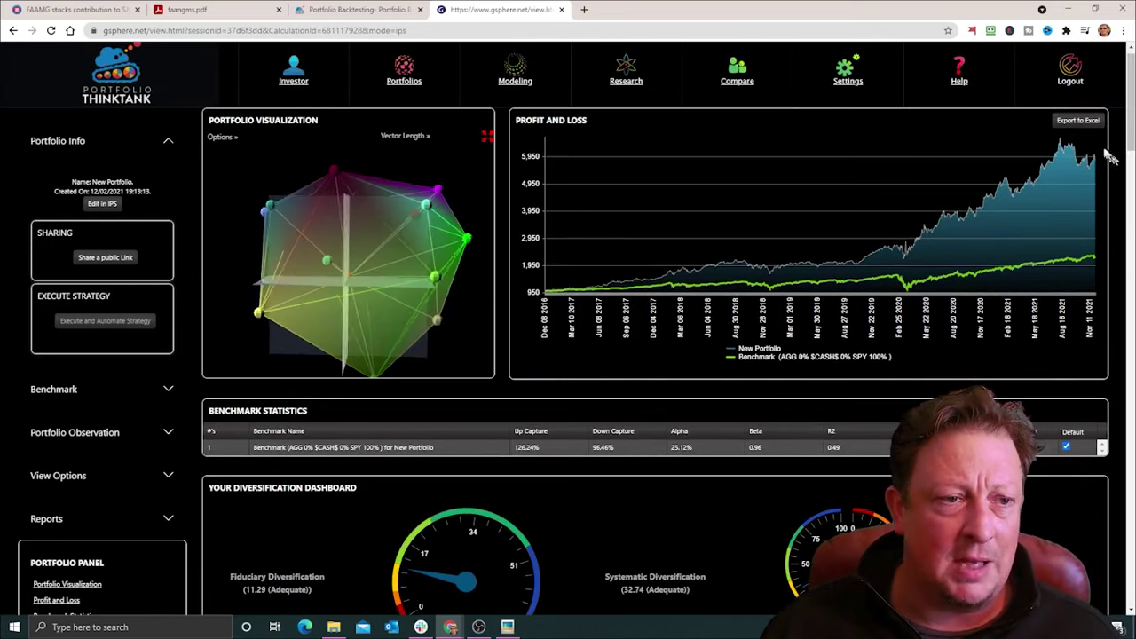
{"action": "scroll", "coordinate": [1133, 80], "scroll_direction": "down", "scroll_amount": 10}
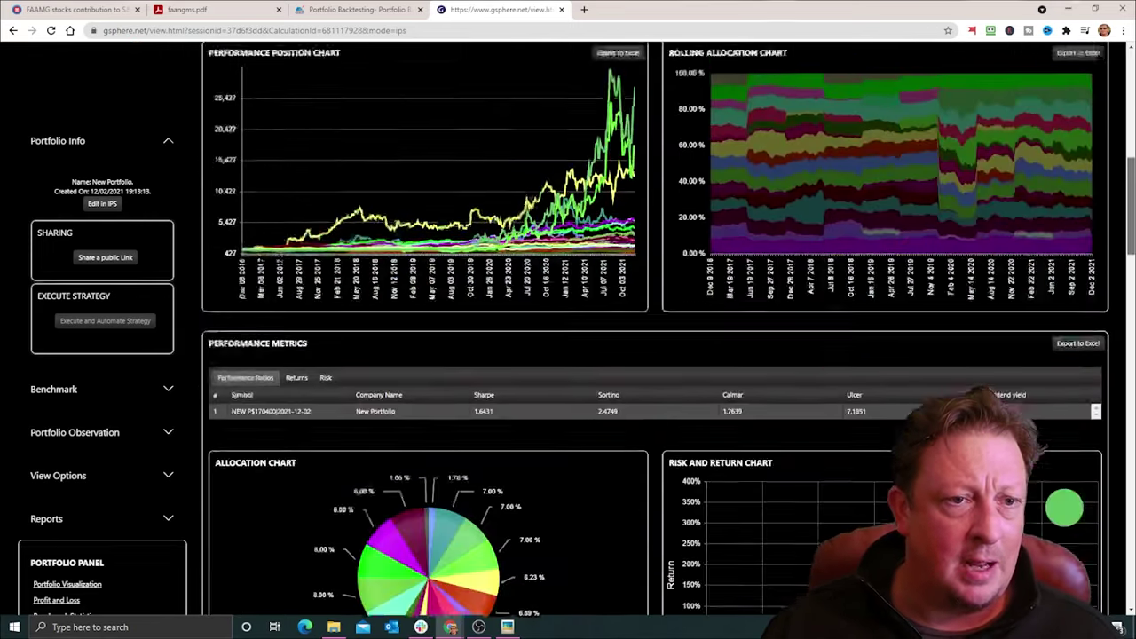
{"action": "scroll", "coordinate": [657, 328], "scroll_direction": "down", "scroll_amount": 8}
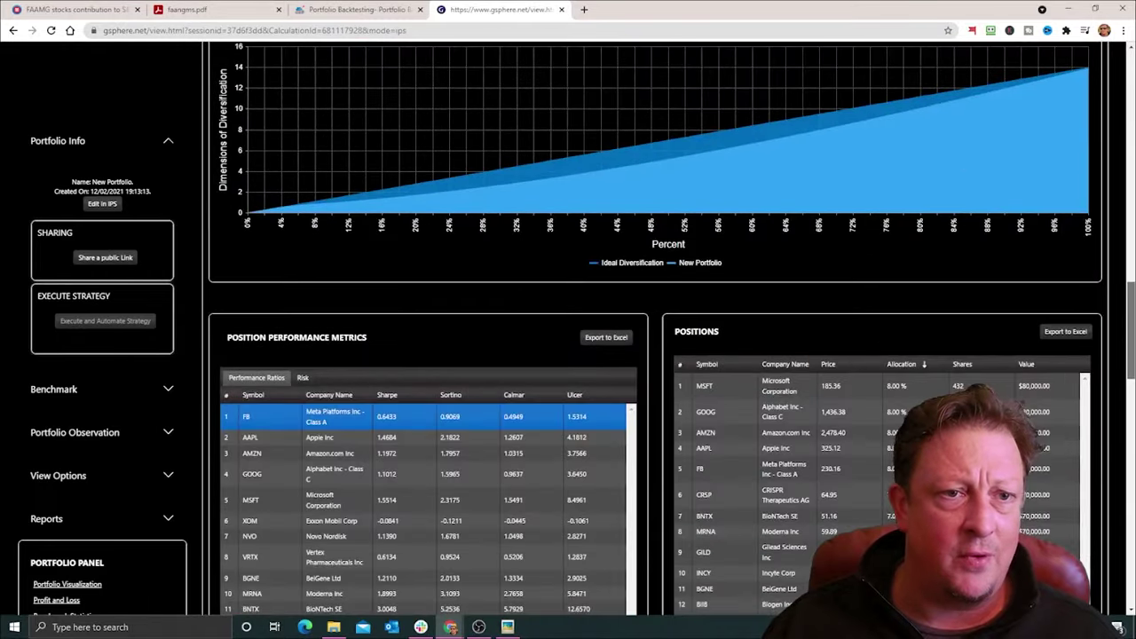
{"action": "scroll", "coordinate": [657, 328], "scroll_direction": "down", "scroll_amount": 2}
{"action": "left_click_drag", "start_coordinate": [1131, 372], "coordinate": [1117, 89]}
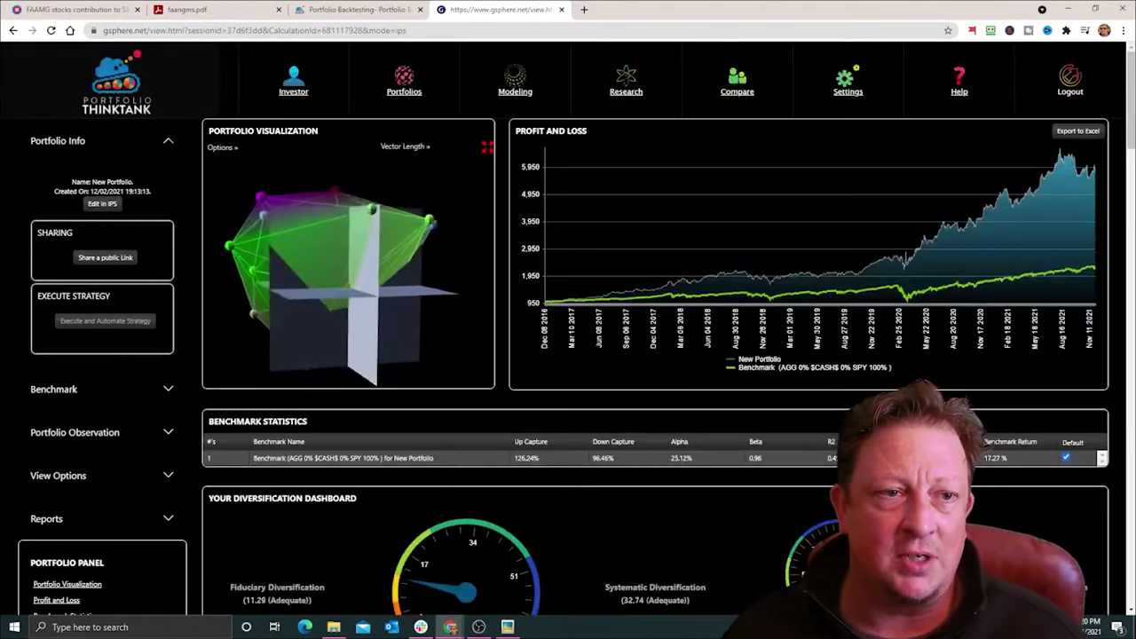